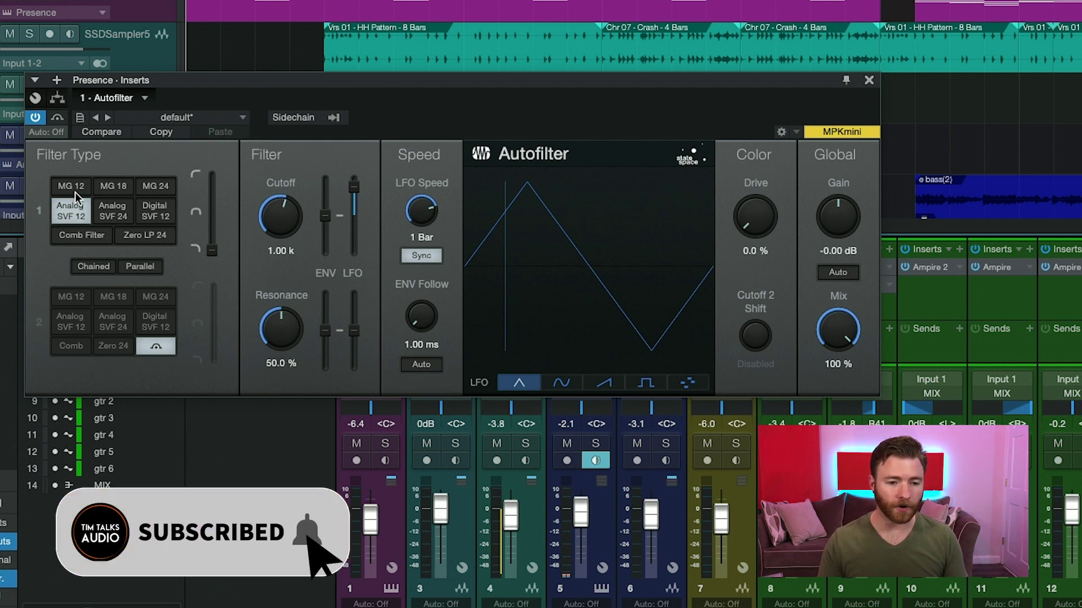
# Step: Cycle filter 1 through SVF 24, MG 18, MG 24, Zero LP 24 and Comb, ending on Analog SVF 12
pyautogui.click(106, 213)
pyautogui.click(114, 189)
pyautogui.click(158, 191)
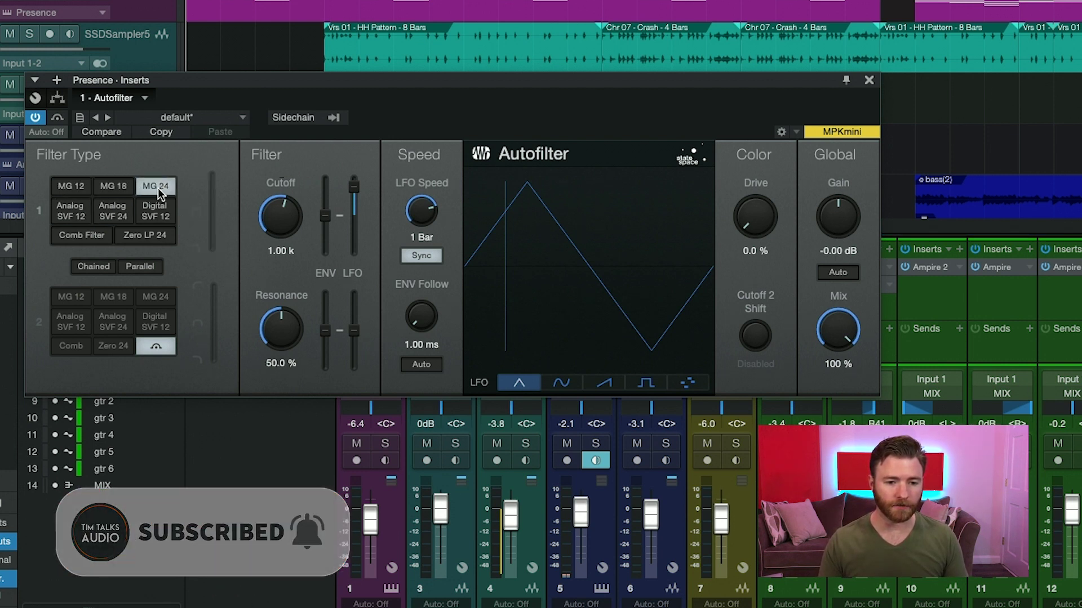
pyautogui.click(149, 237)
pyautogui.click(85, 237)
pyautogui.click(71, 211)
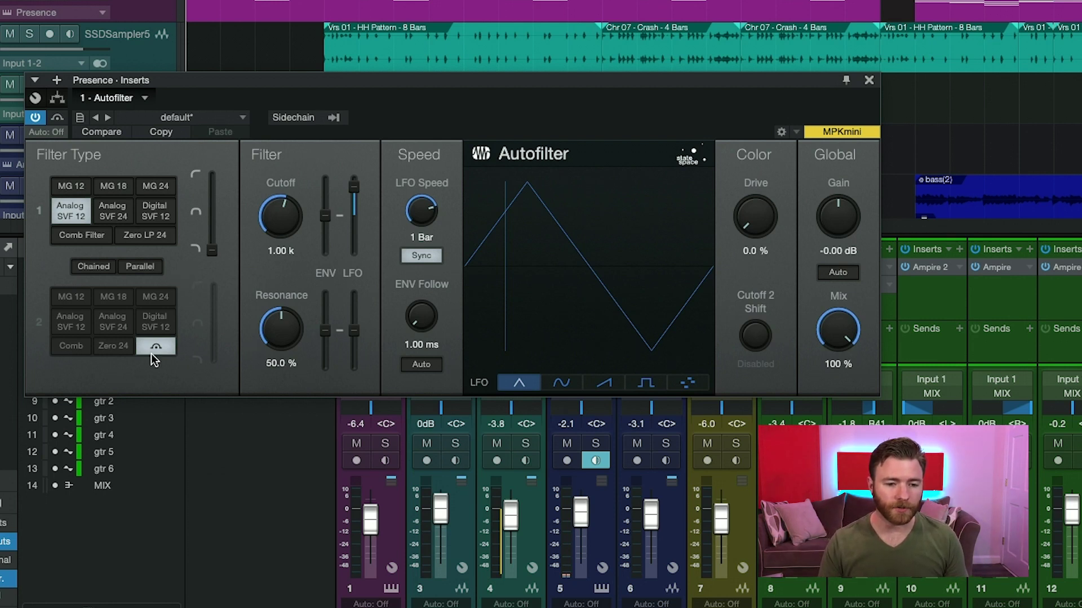
# Step: Try chaining filter 2, leave it off, and blend filter 1 from low-pass toward band-pass
pyautogui.click(94, 267)
pyautogui.click(162, 347)
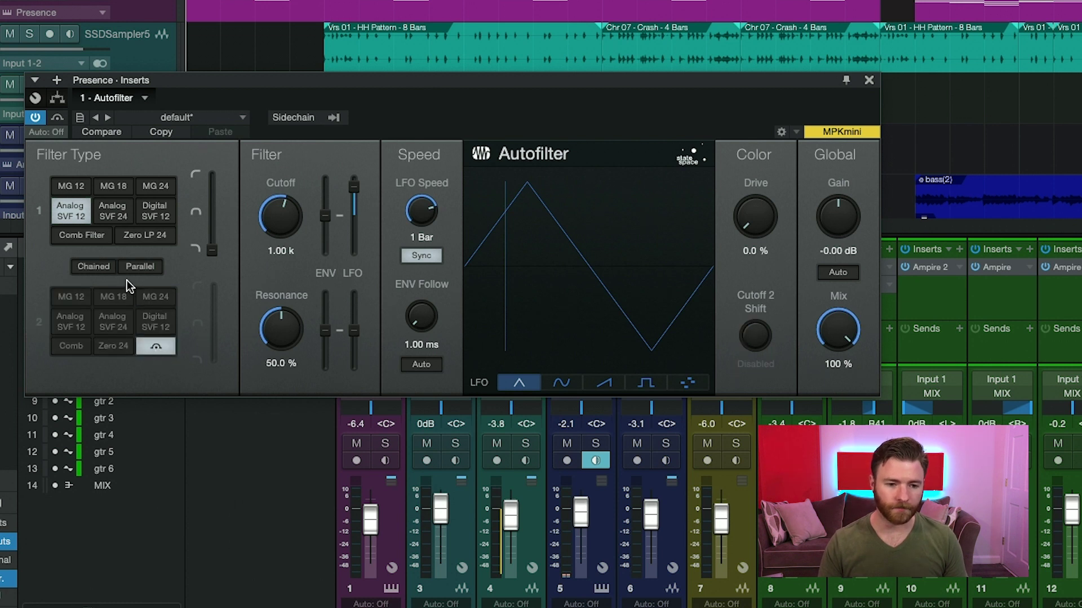
pyautogui.click(160, 348)
pyautogui.click(160, 348)
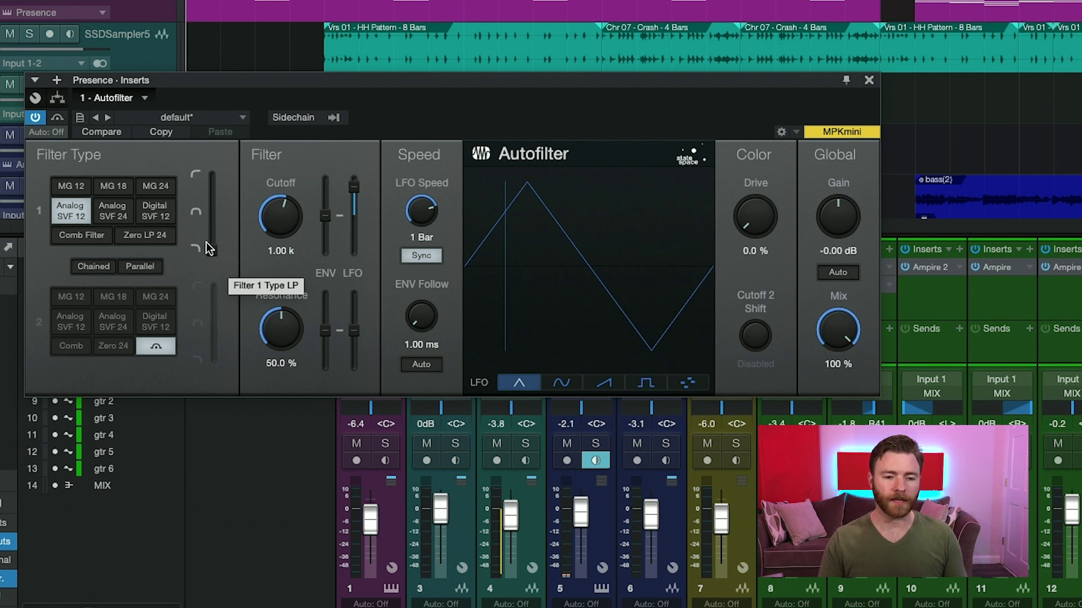
pyautogui.moveTo(210, 252); pyautogui.dragTo(213, 227)
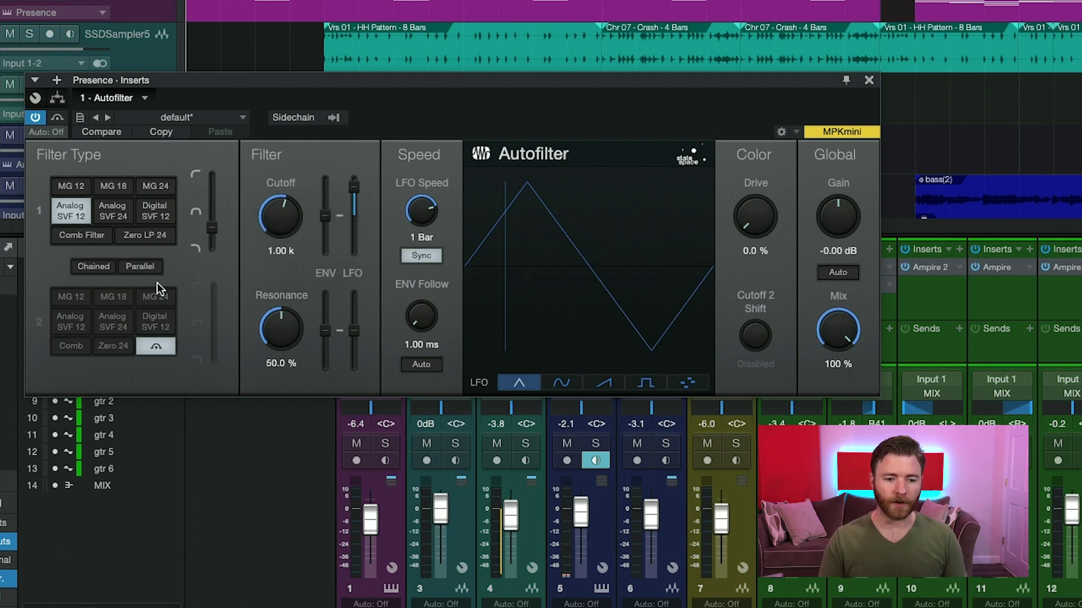
# Step: Run the filters in Parallel with filter 2 as Analog SVF 24, blended to 33% LP / 67% BP
pyautogui.click(142, 268)
pyautogui.click(156, 297)
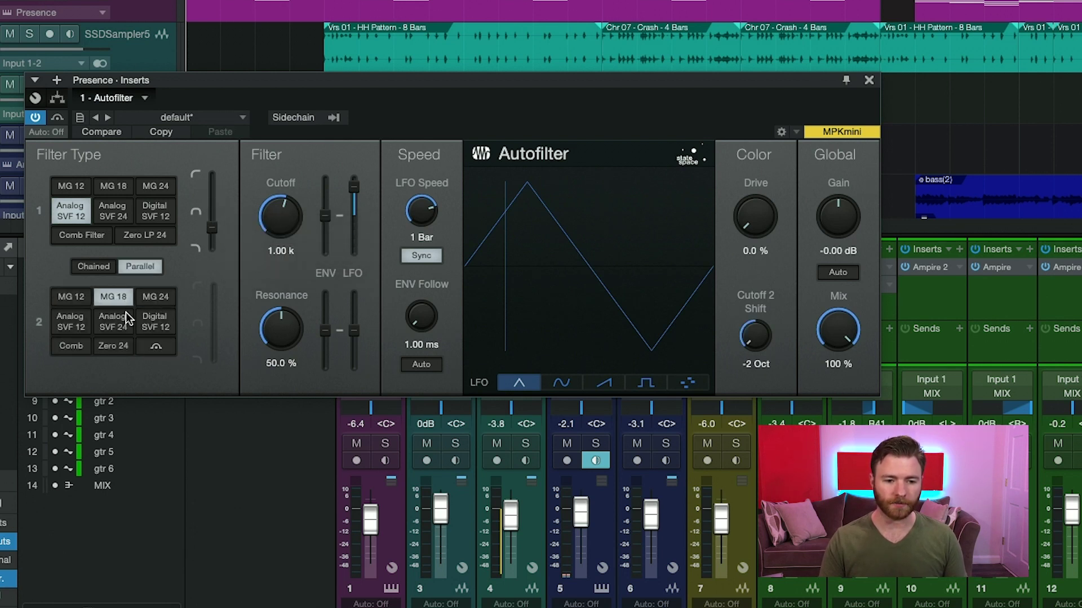
pyautogui.click(123, 326)
pyautogui.click(155, 331)
pyautogui.click(115, 323)
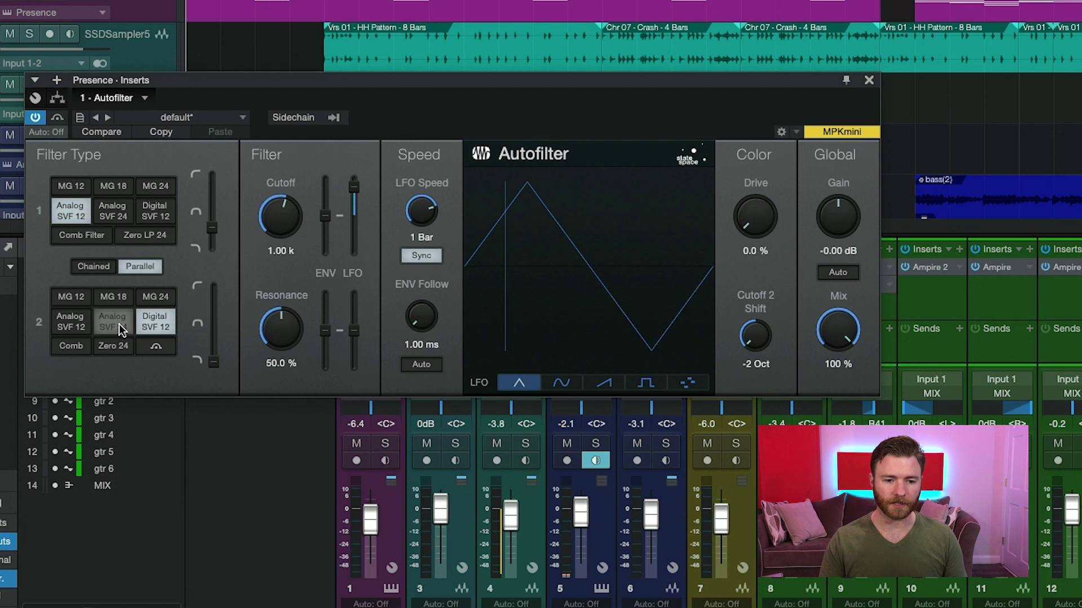
pyautogui.moveTo(212, 363)
pyautogui.mouseDown()
pyautogui.moveTo(218, 317)
pyautogui.moveTo(220, 345)
pyautogui.mouseUp()
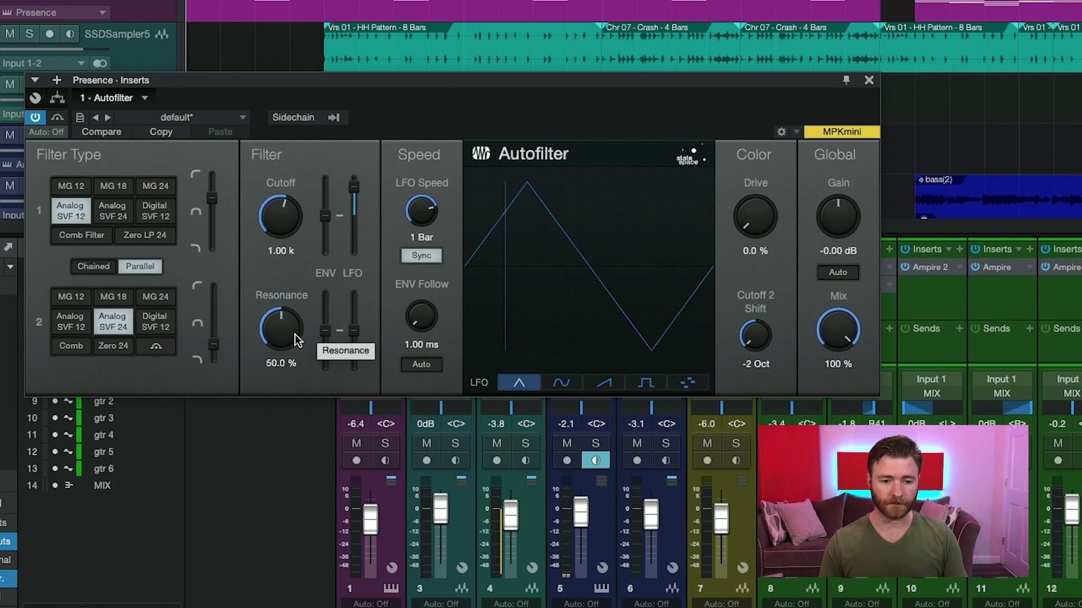
pyautogui.doubleClick(291, 220)
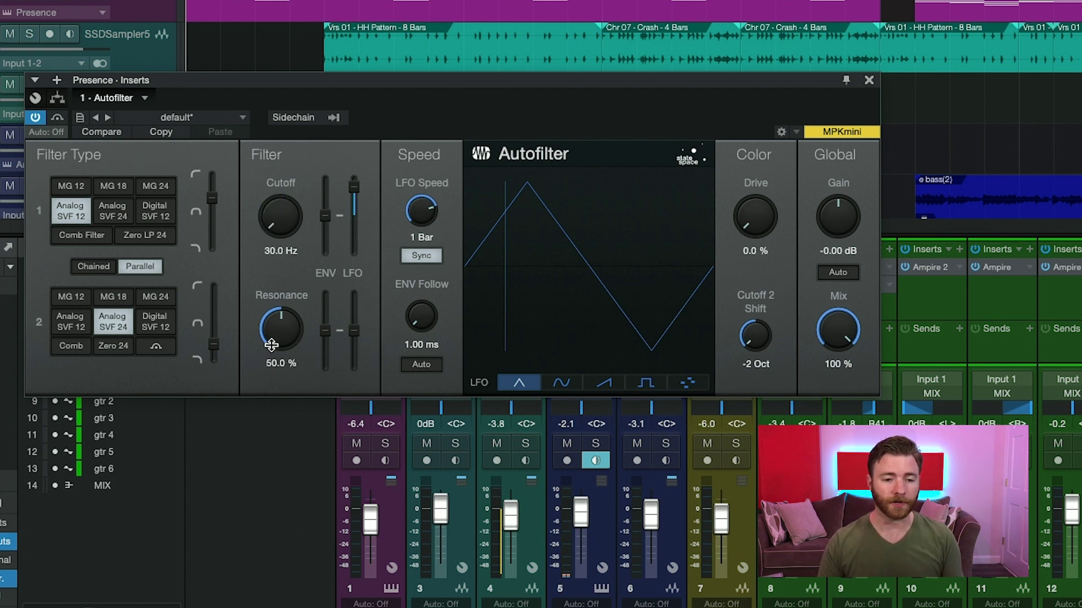
pyautogui.click(282, 248)
pyautogui.write('1')
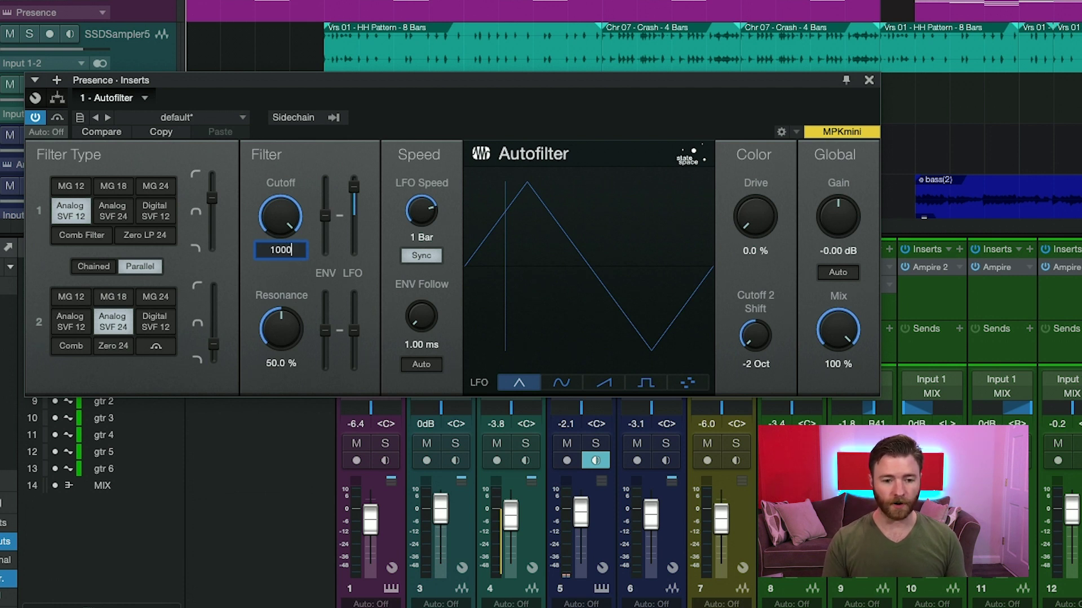
pyautogui.write('000')
pyautogui.press('Return')
pyautogui.moveTo(291, 333)
pyautogui.mouseDown()
pyautogui.moveTo(294, 448)
pyautogui.moveTo(295, 326)
pyautogui.mouseUp()
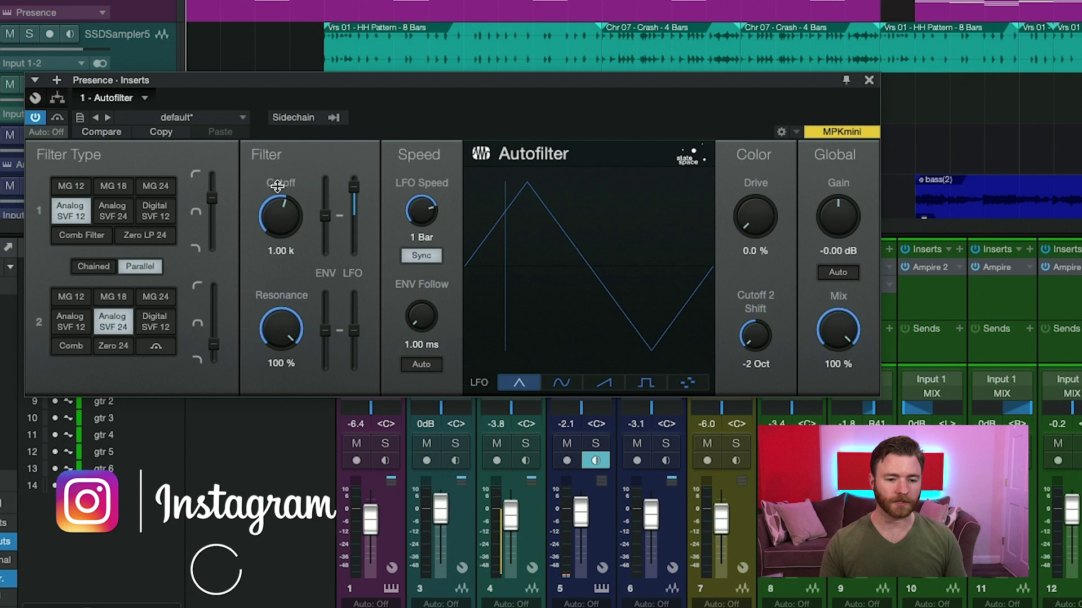
pyautogui.doubleClick(293, 328)
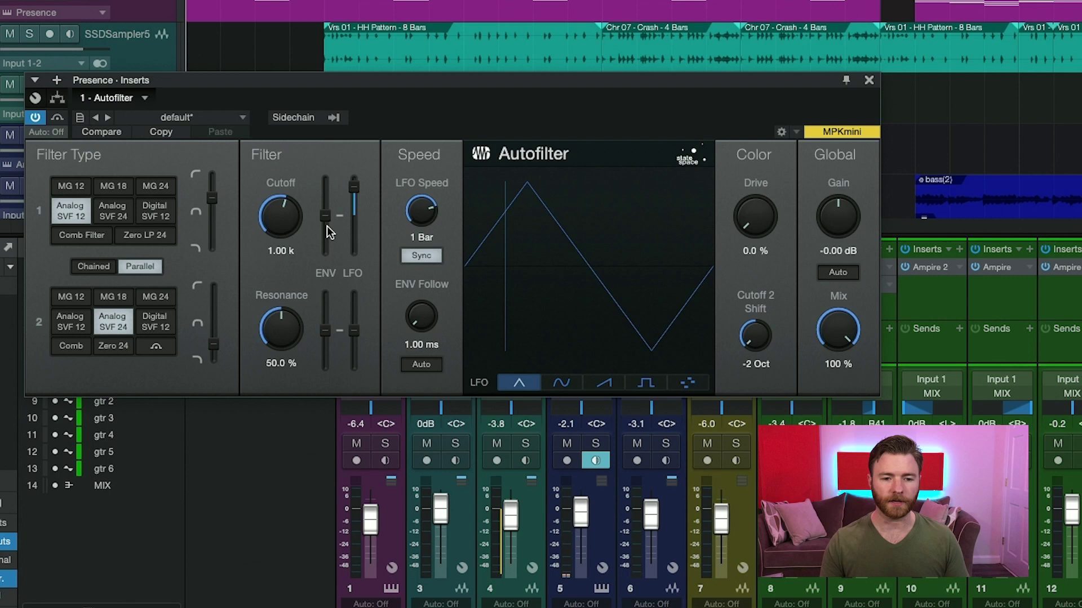
# Step: Raise the envelope amount on cutoff and resonance, and lower the resonance LFO amount
pyautogui.moveTo(355, 200)
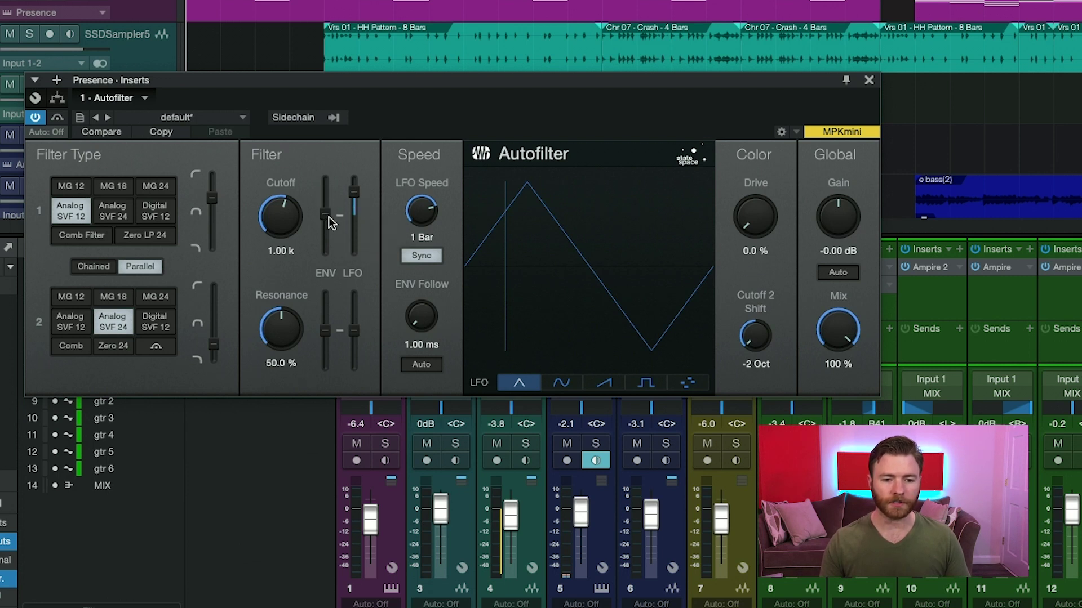
pyautogui.moveTo(330, 221); pyautogui.dragTo(336, 305)
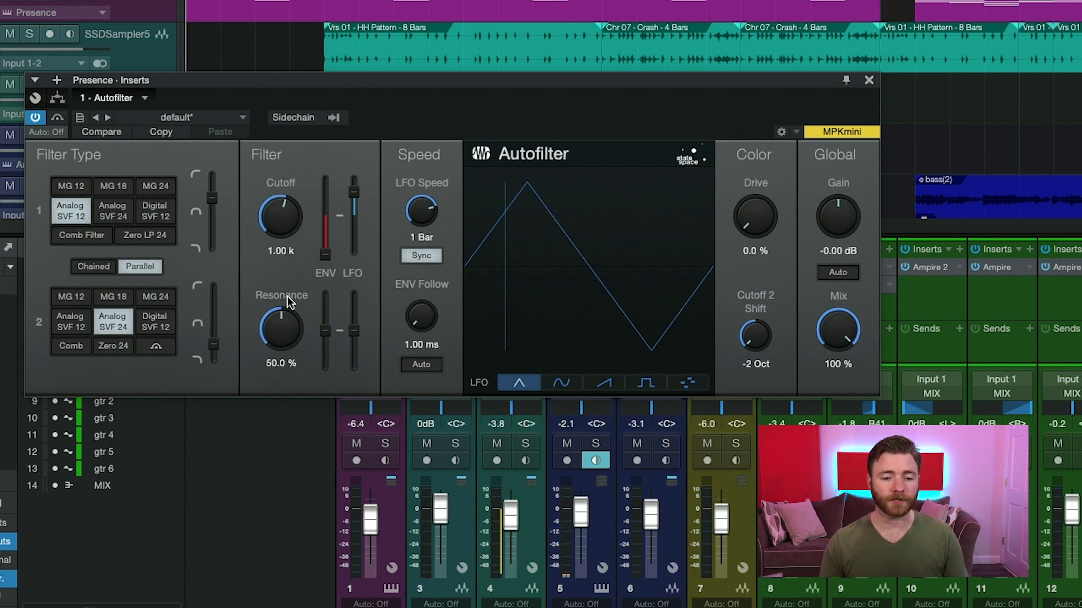
pyautogui.moveTo(325, 331); pyautogui.dragTo(354, 355)
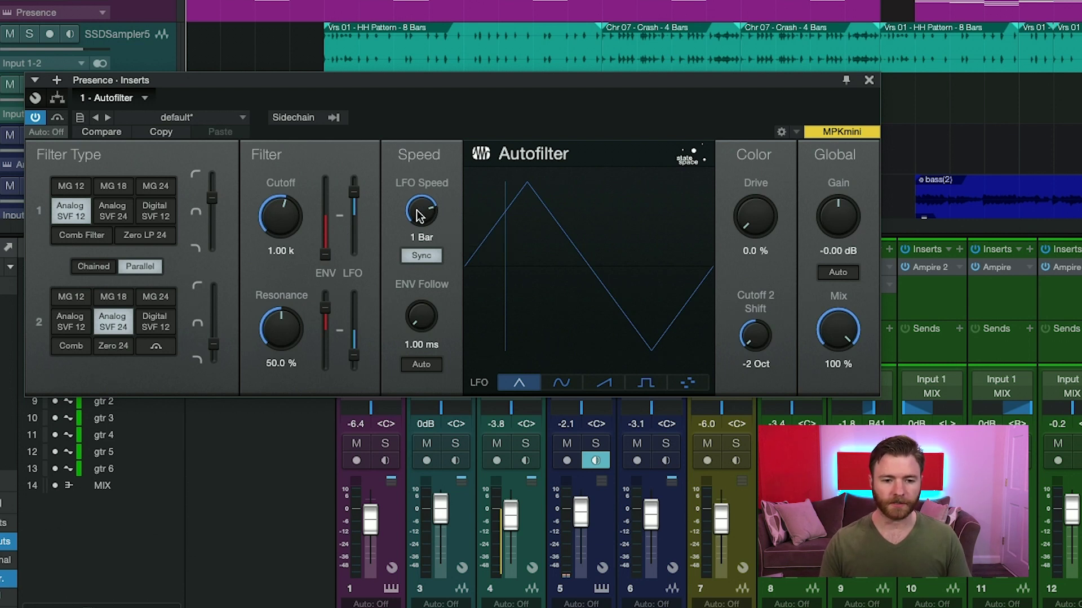
# Step: Try free and synced LFO speeds, settling on synced 1/2 D, with envelope follow back at 1.00 ms
pyautogui.moveTo(417, 209); pyautogui.dragTo(411, 56)
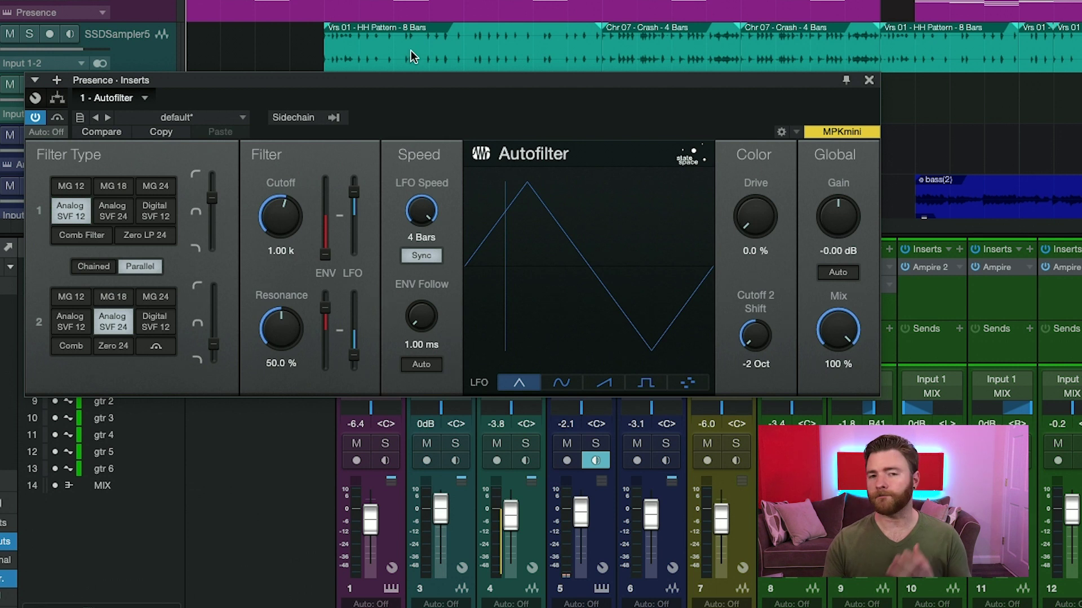
pyautogui.click(434, 259)
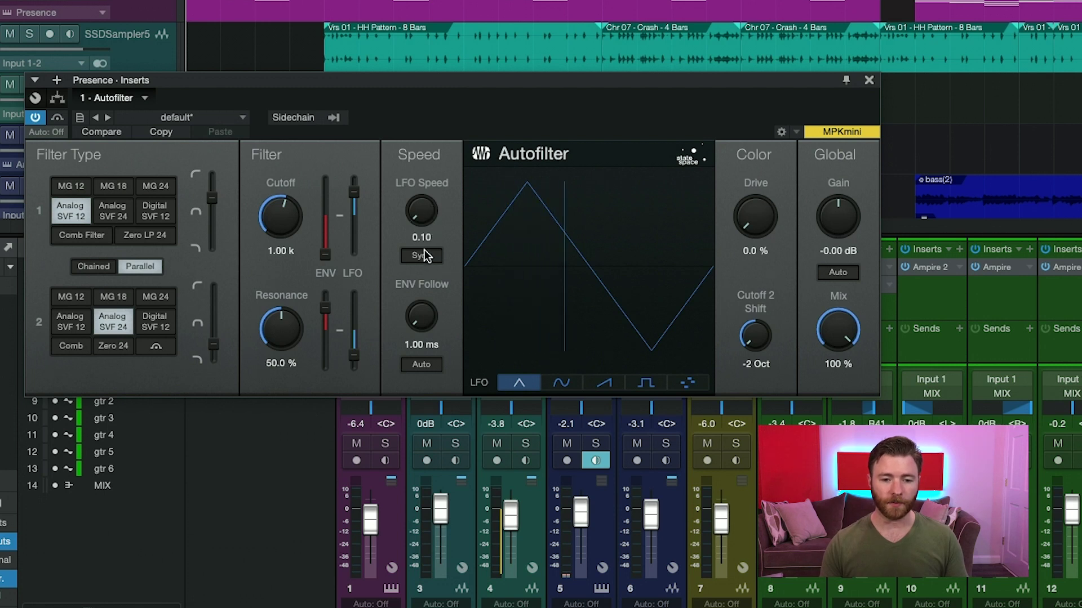
pyautogui.moveTo(425, 213); pyautogui.dragTo(414, 85)
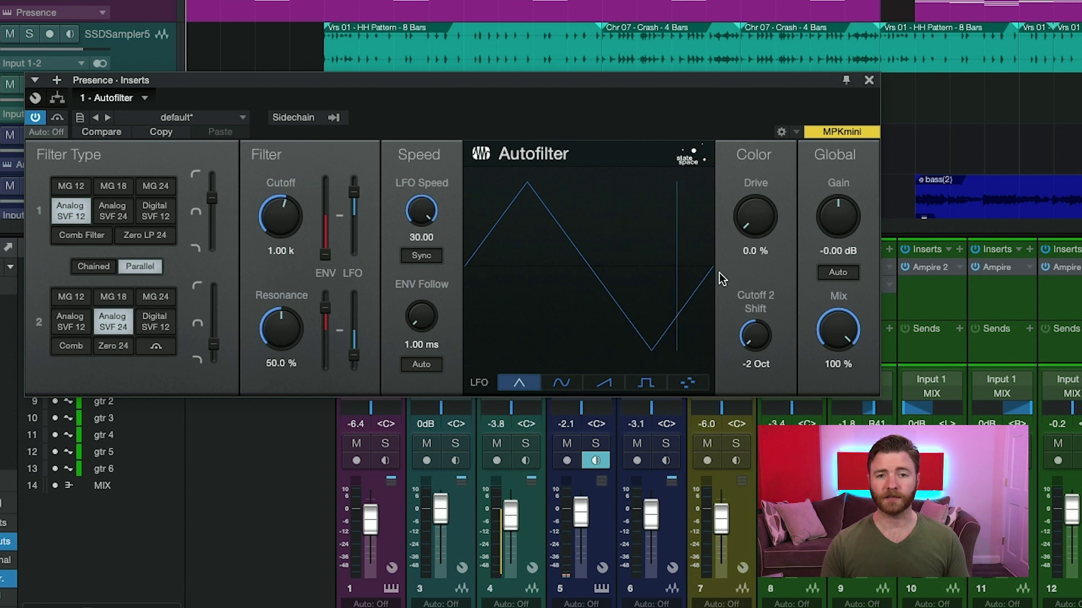
pyautogui.click(422, 255)
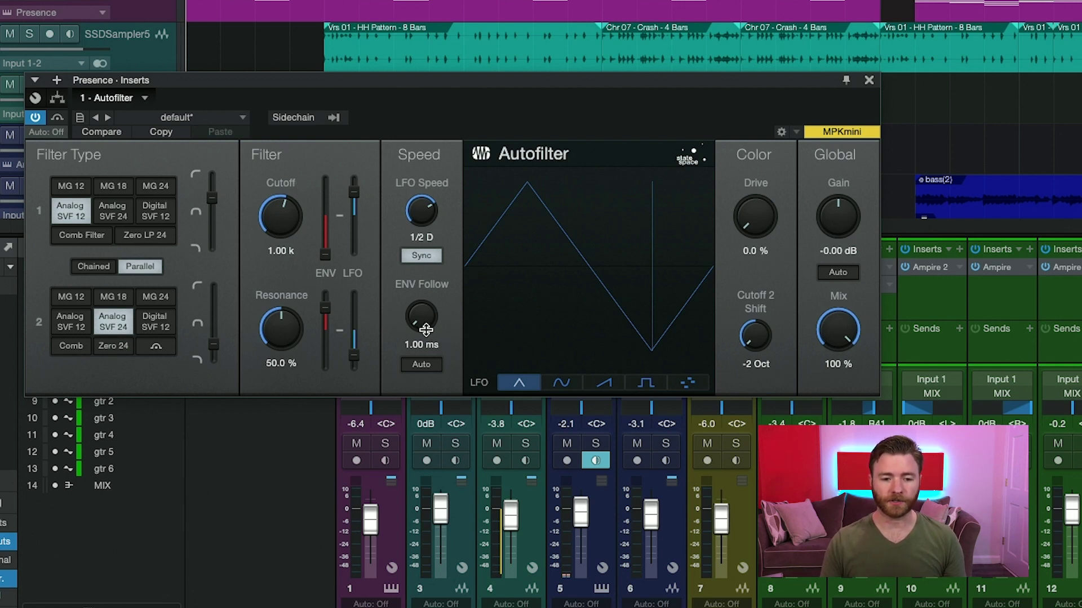
pyautogui.moveTo(414, 344); pyautogui.dragTo(415, 15)
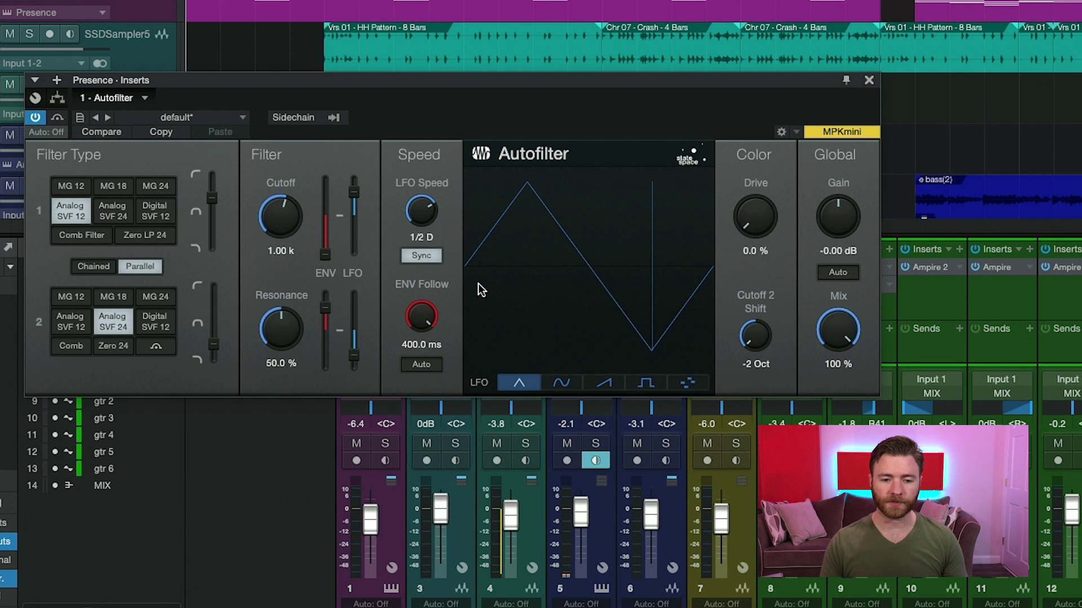
pyautogui.moveTo(431, 319); pyautogui.dragTo(435, 371)
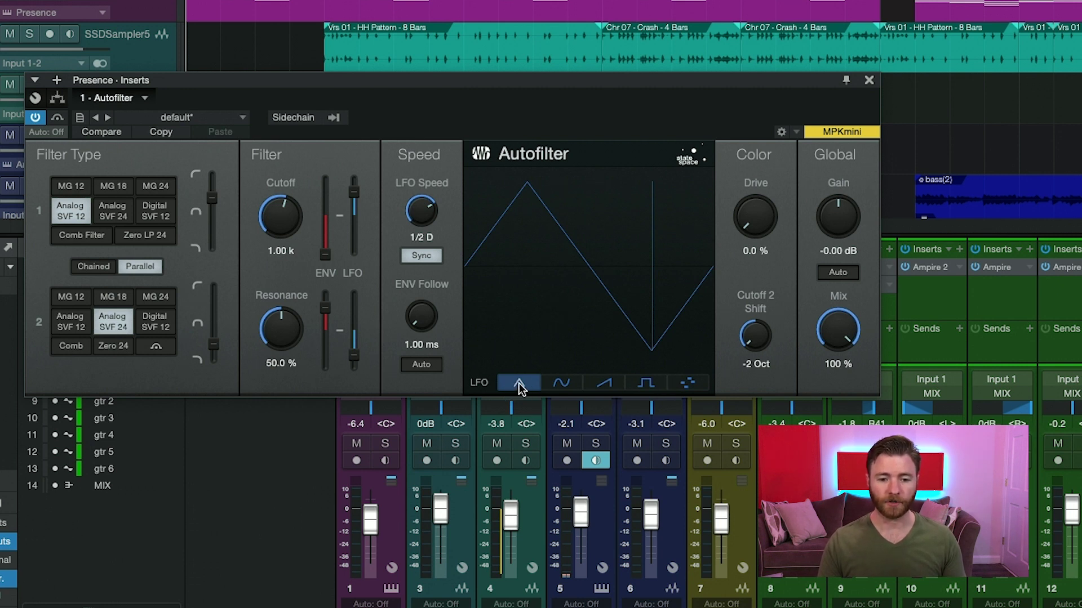
# Step: Try sine, saw and square LFO shapes, then use step mode, draw a pattern and reset all steps
pyautogui.click(560, 384)
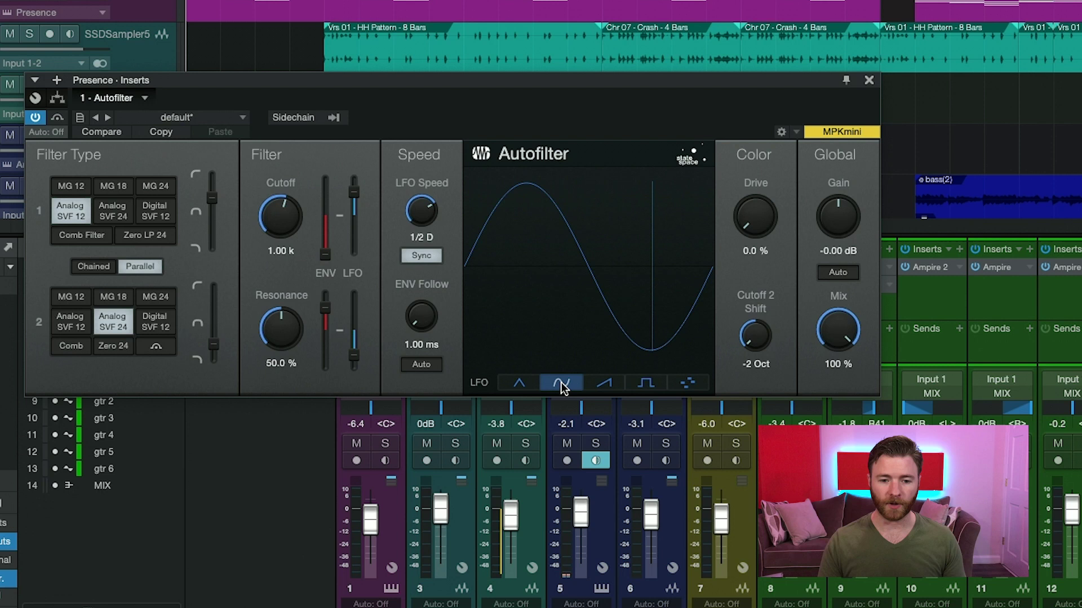
pyautogui.click(604, 384)
pyautogui.click(651, 389)
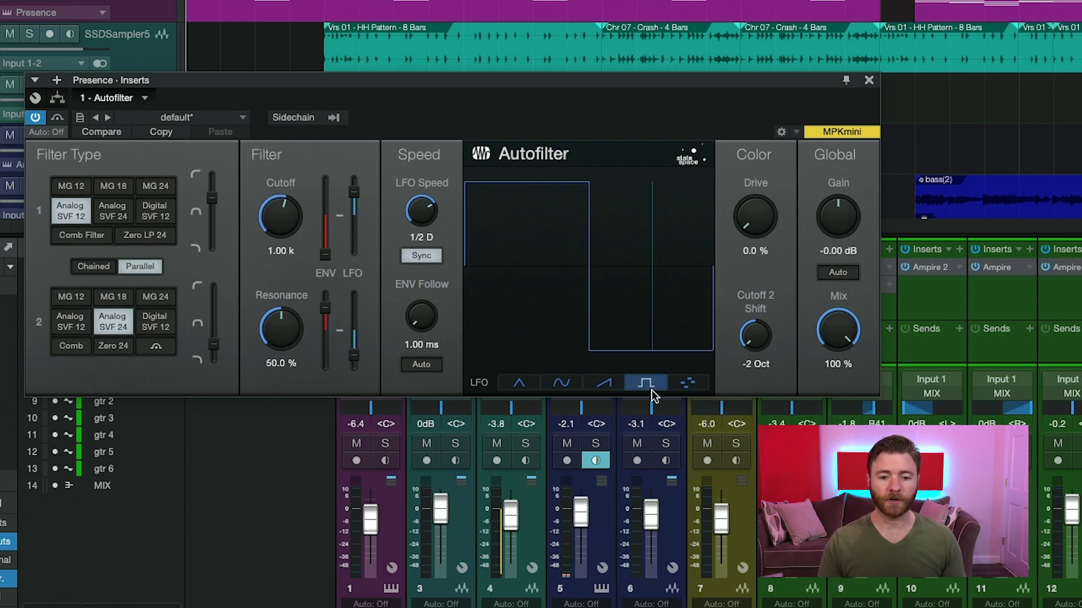
pyautogui.click(688, 385)
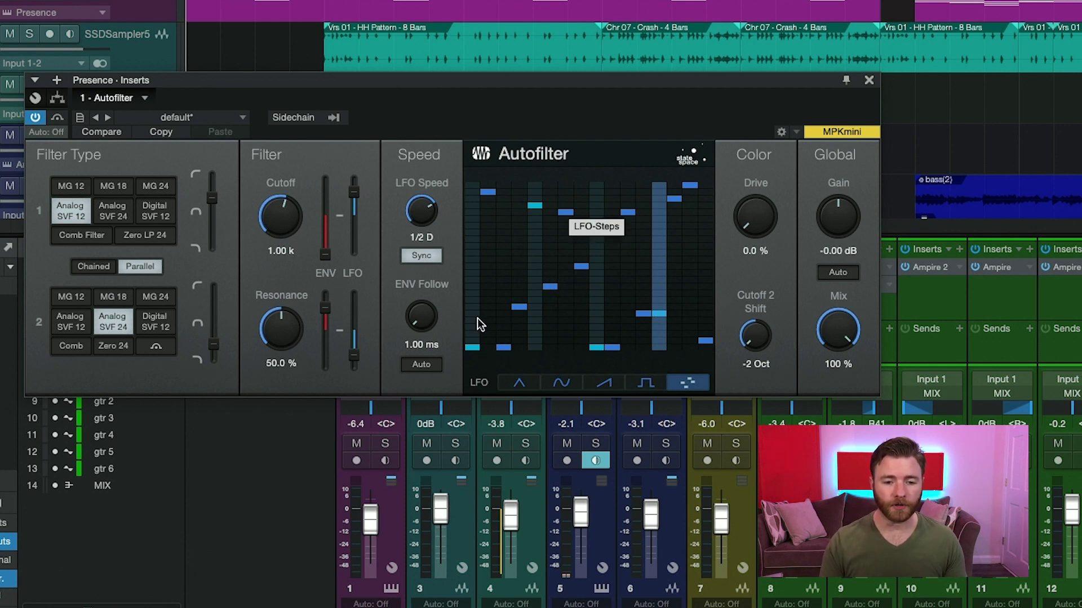
pyautogui.moveTo(478, 316)
pyautogui.mouseDown()
pyautogui.moveTo(558, 261)
pyautogui.moveTo(623, 321)
pyautogui.moveTo(604, 241)
pyautogui.moveTo(582, 335)
pyautogui.moveTo(536, 243)
pyautogui.moveTo(495, 271)
pyautogui.moveTo(491, 333)
pyautogui.moveTo(542, 333)
pyautogui.moveTo(642, 218)
pyautogui.moveTo(657, 316)
pyautogui.moveTo(684, 244)
pyautogui.moveTo(697, 286)
pyautogui.moveTo(704, 232)
pyautogui.moveTo(670, 198)
pyautogui.mouseUp()
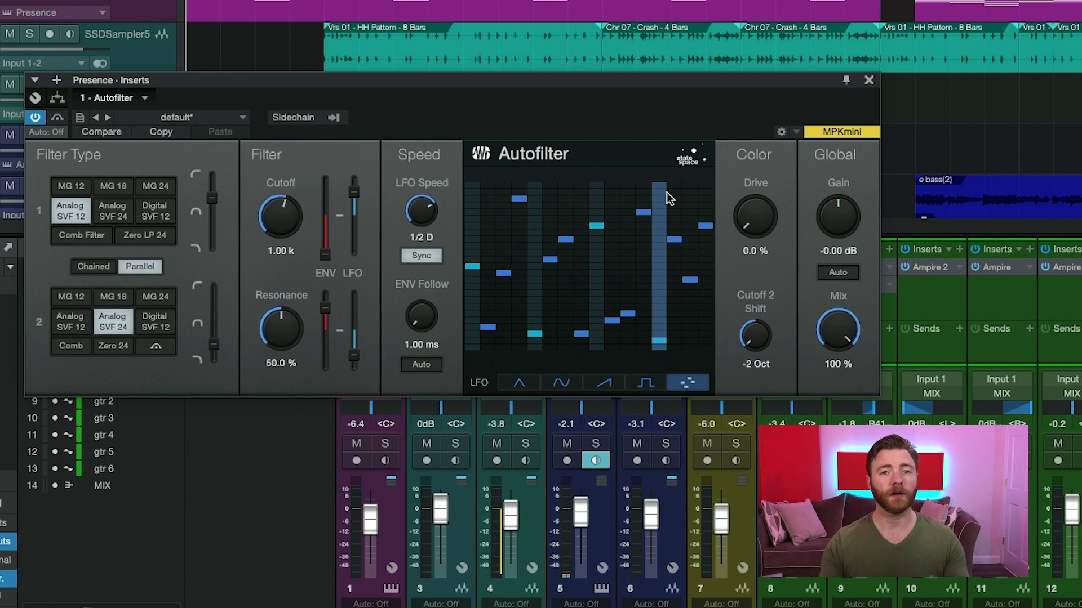
pyautogui.click(698, 155)
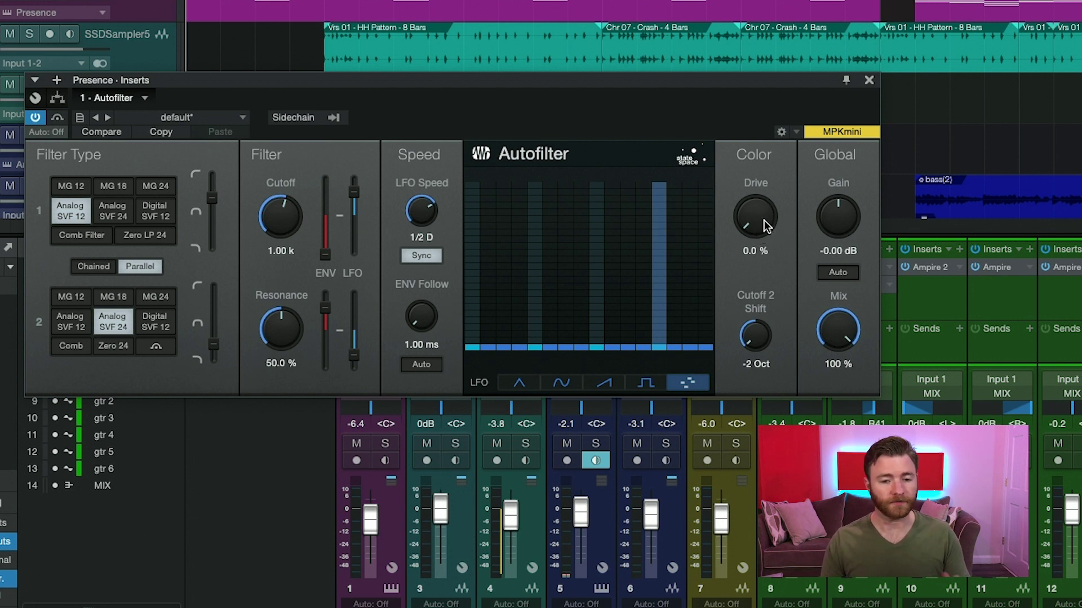
pyautogui.moveTo(760, 225)
pyautogui.mouseDown()
pyautogui.moveTo(764, 68)
pyautogui.moveTo(760, 118)
pyautogui.moveTo(754, 20)
pyautogui.moveTo(739, 220)
pyautogui.moveTo(749, 243)
pyautogui.mouseUp()
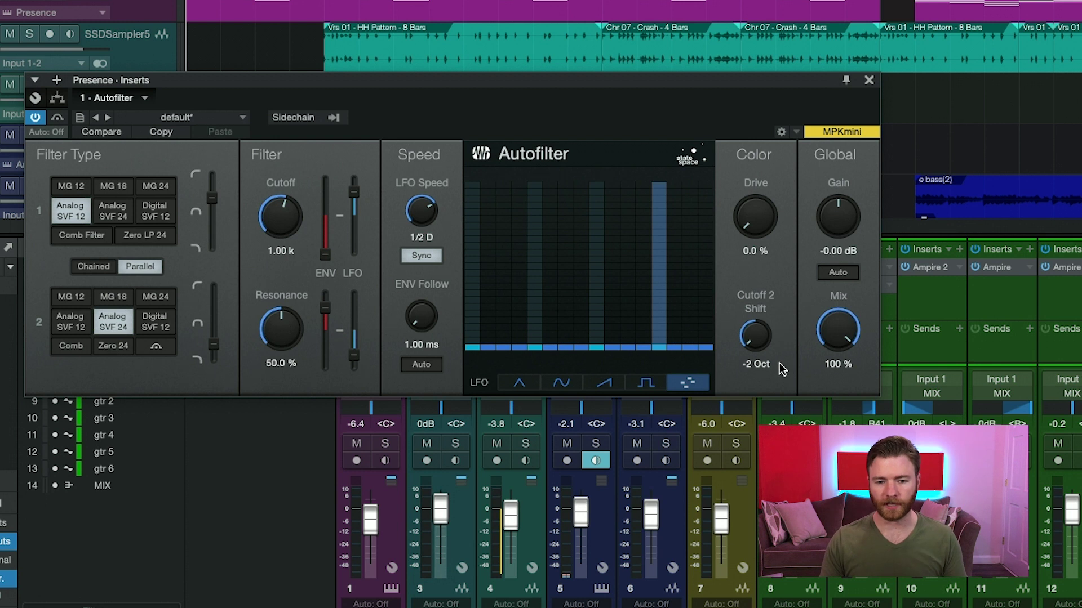
pyautogui.moveTo(757, 349); pyautogui.dragTo(751, 276)
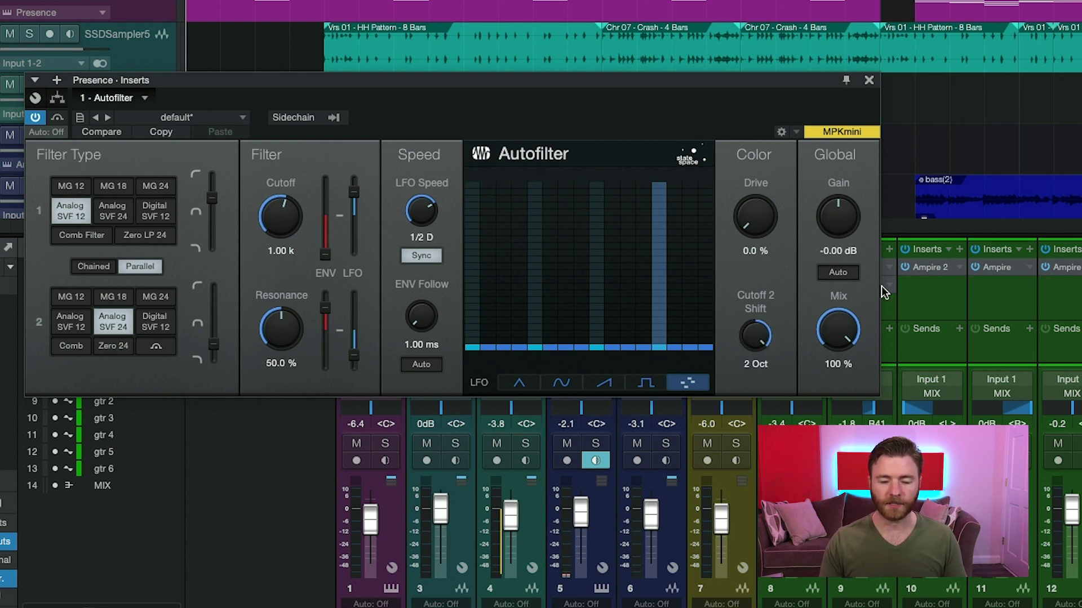
pyautogui.hotkey('ctrl', 'z')
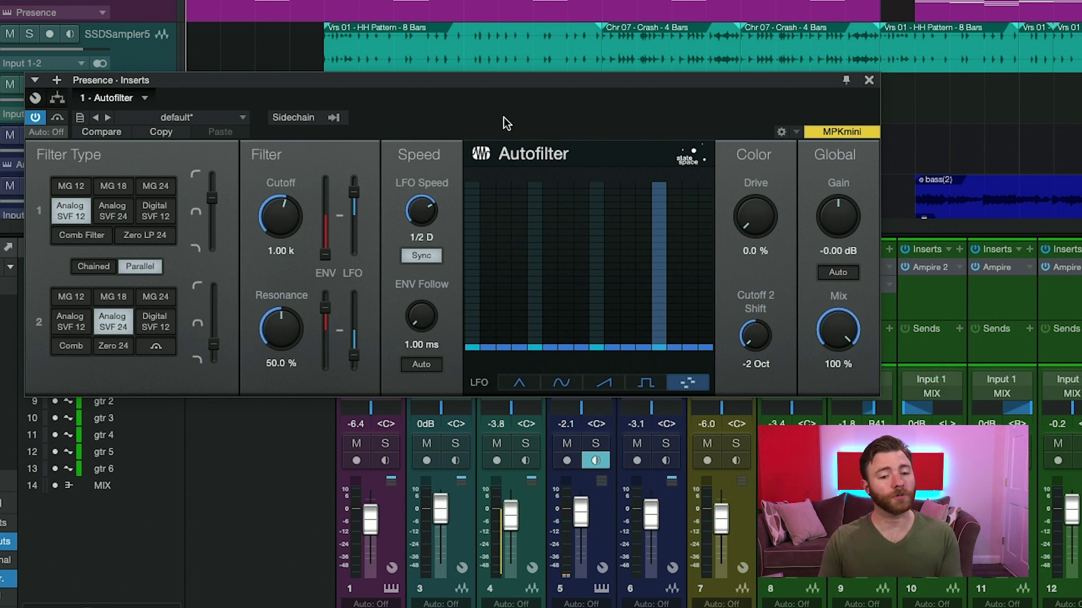
# Step: Load the 'default' preset from the Autofilter preset list
pyautogui.click(178, 119)
pyautogui.click(186, 138)
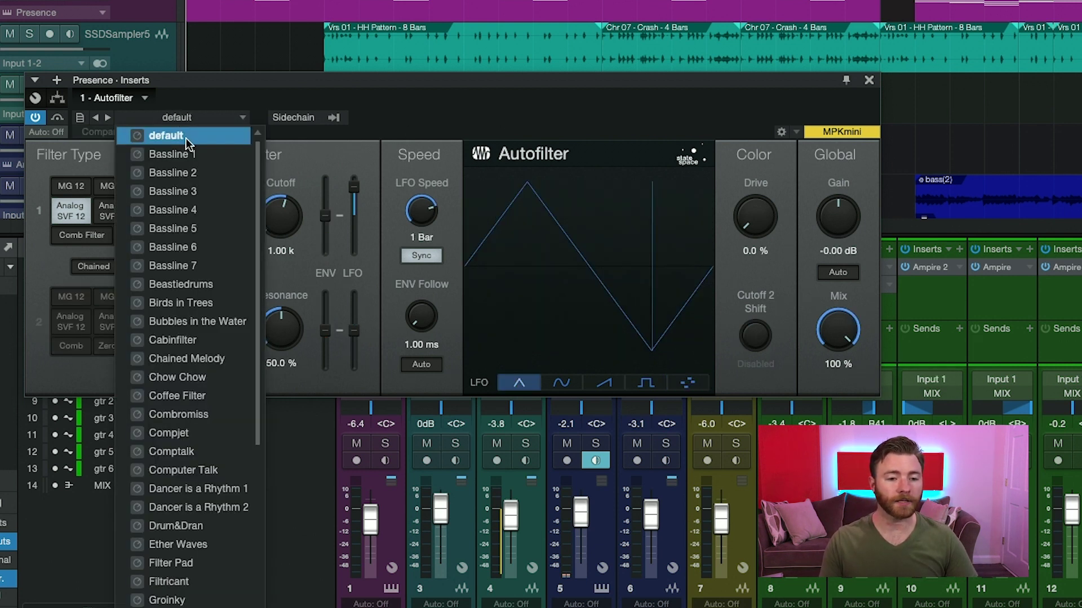
pyautogui.click(471, 132)
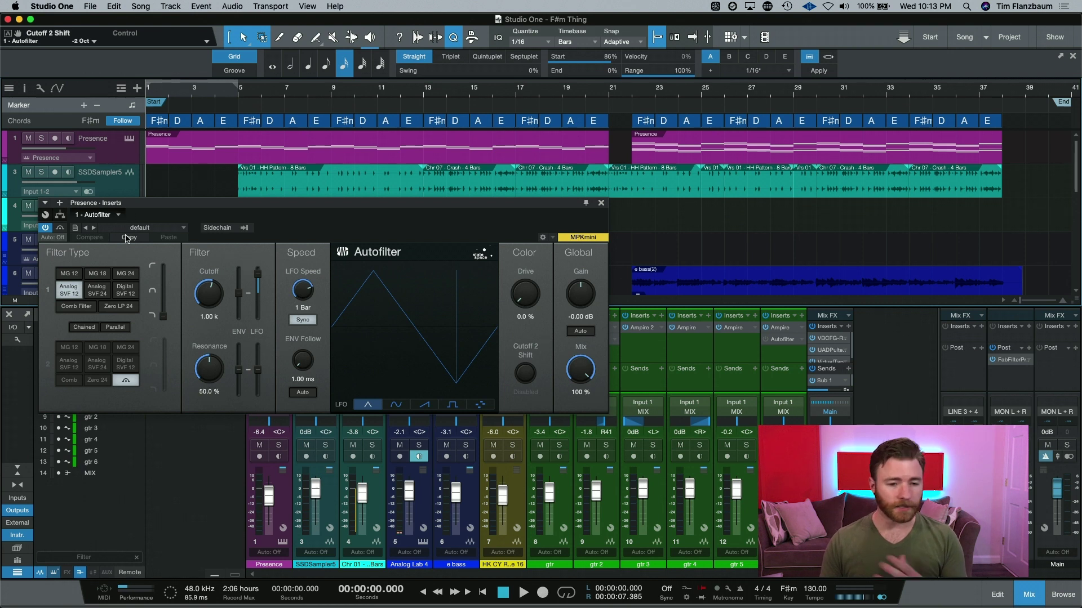
# Step: Solo the Presence track and listen to the triangle and sine LFO shapes in playback
pyautogui.click(41, 138)
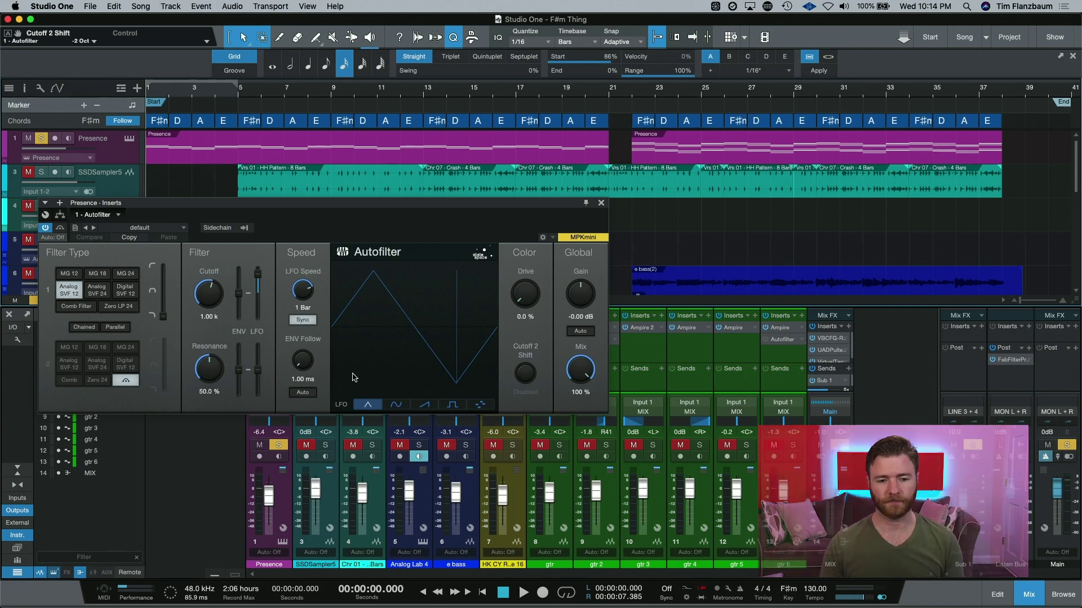
pyautogui.press('space')
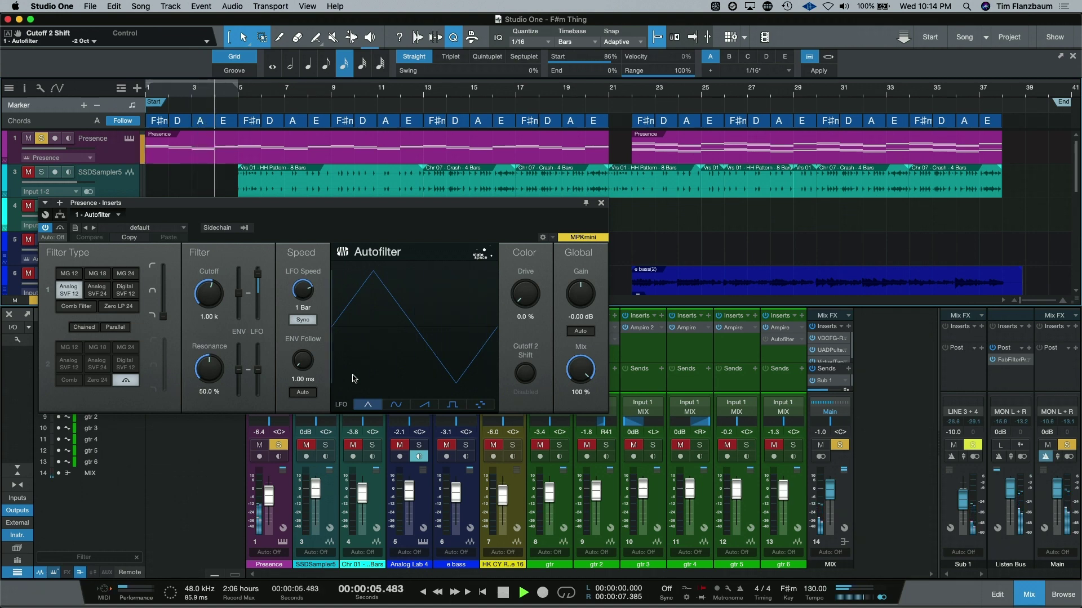
pyautogui.press('space')
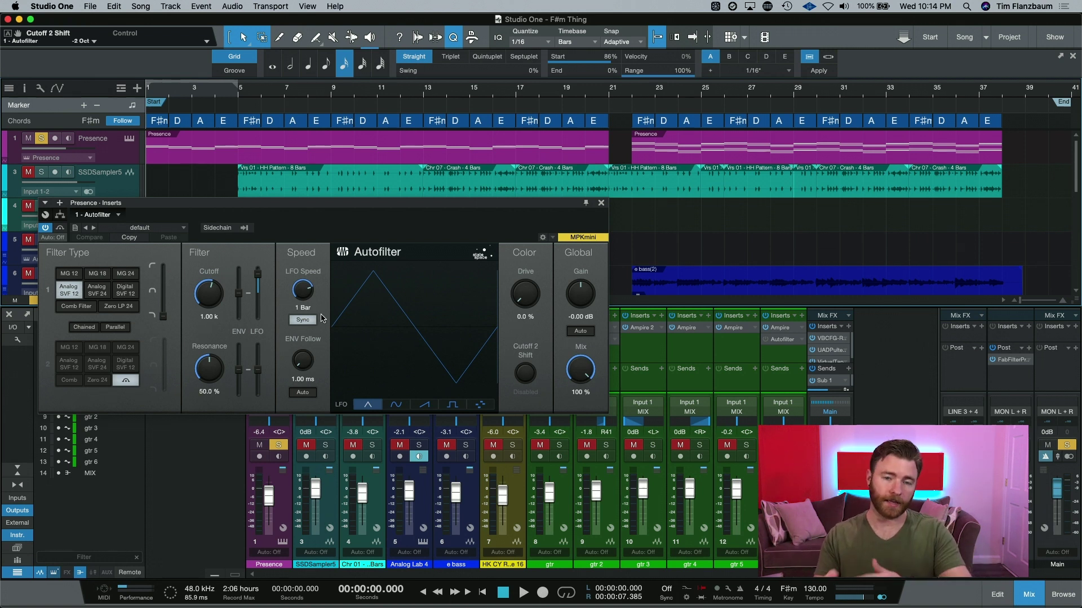
pyautogui.click(396, 406)
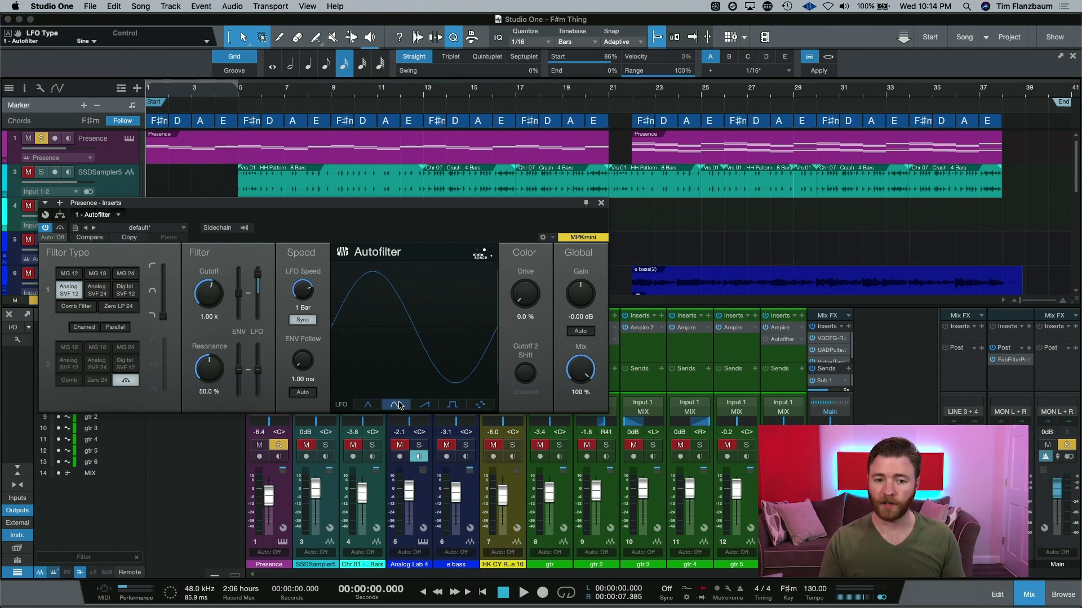
pyautogui.press('space')
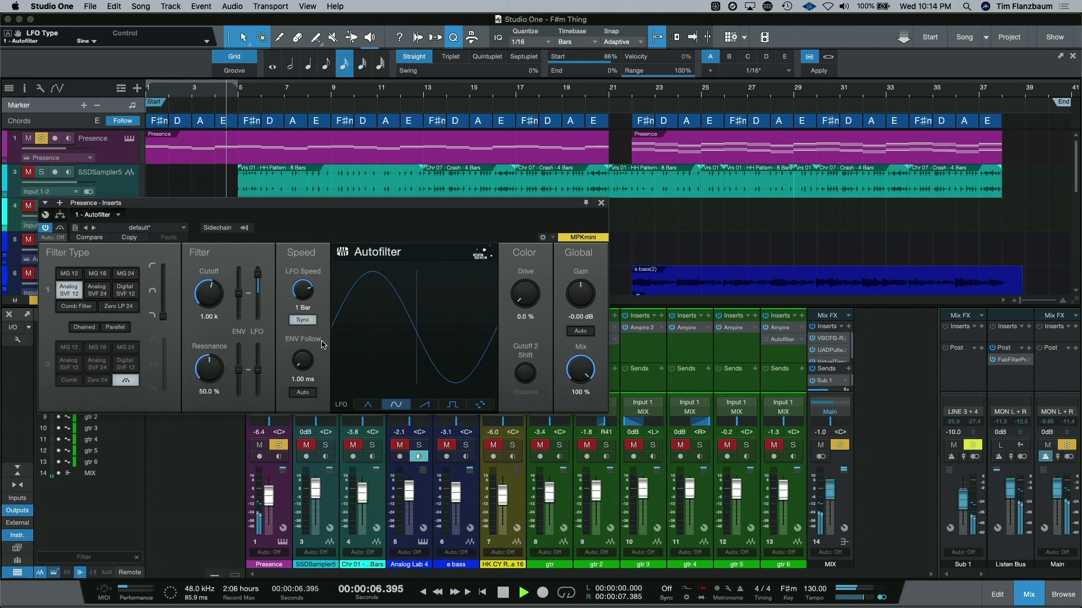
pyautogui.press('space')
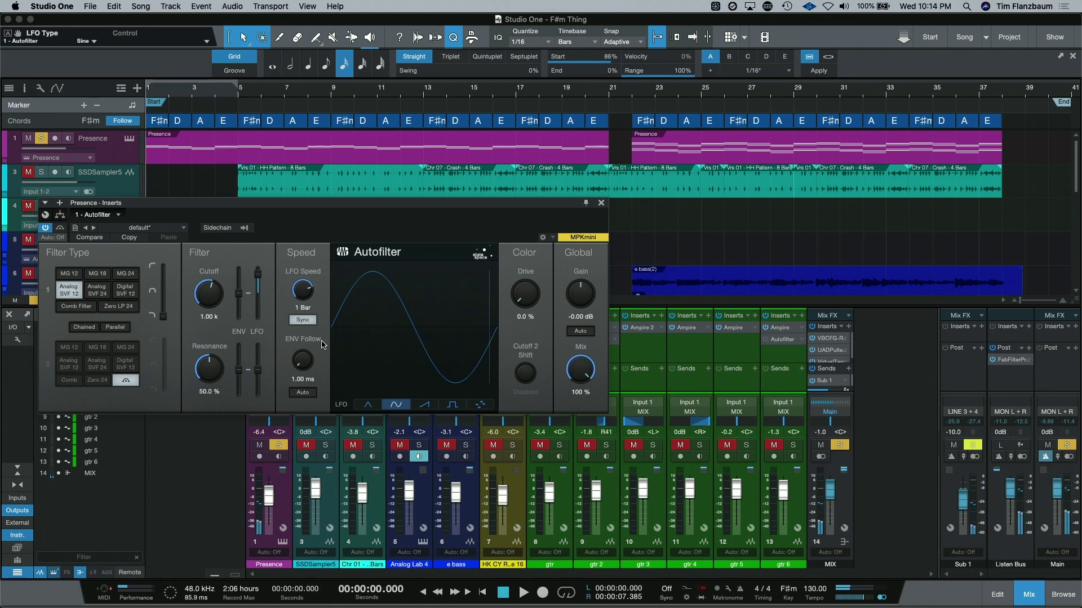
# Step: Audition the sawtooth and square LFO shapes, then switch to the 16-step pattern
pyautogui.click(425, 406)
pyautogui.press('space')
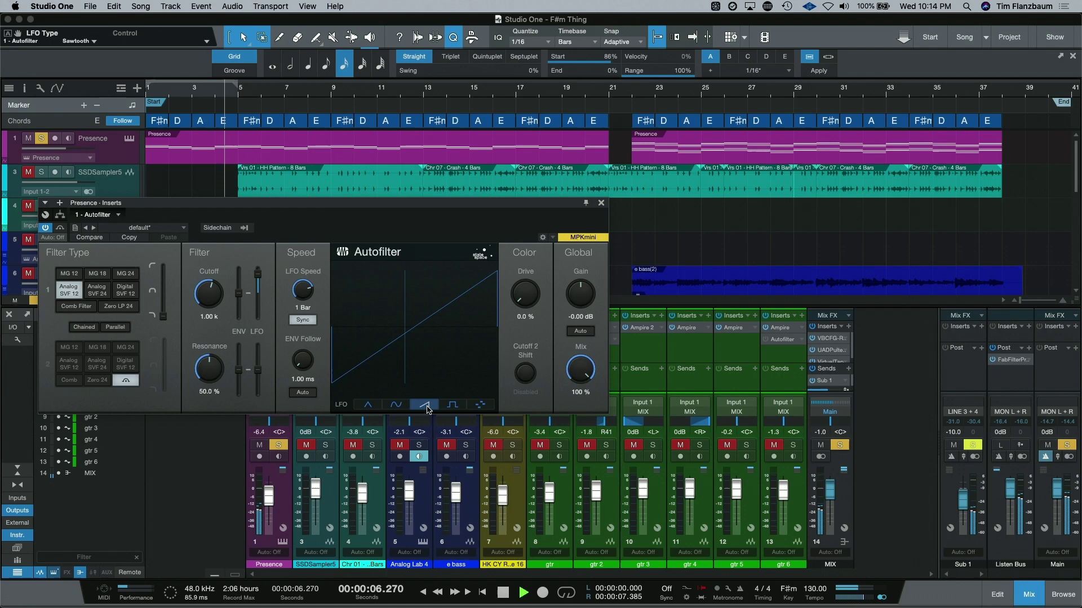
pyautogui.press('space')
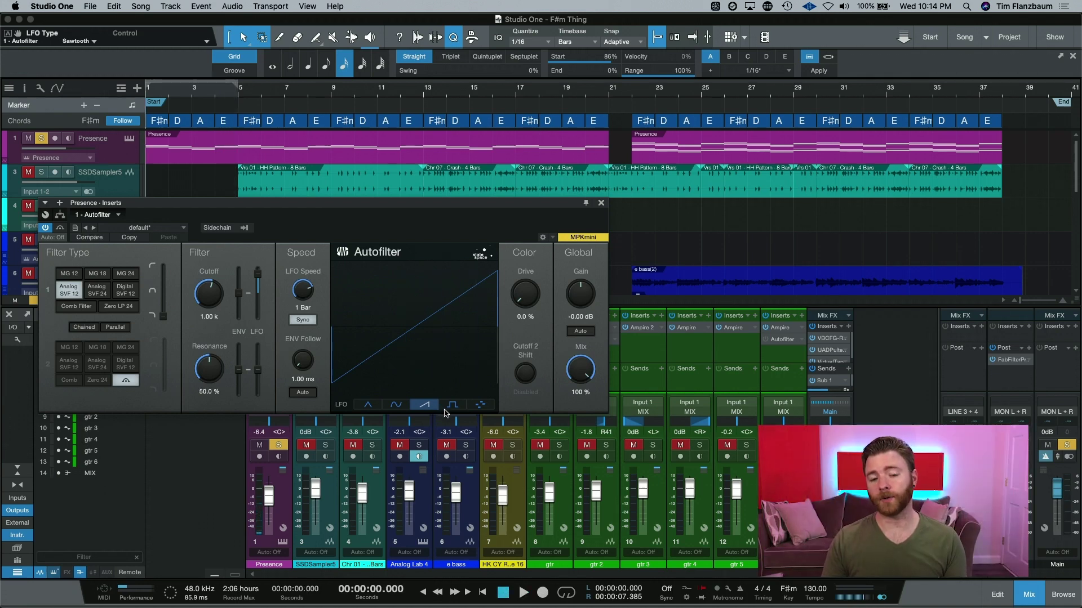
pyautogui.click(452, 405)
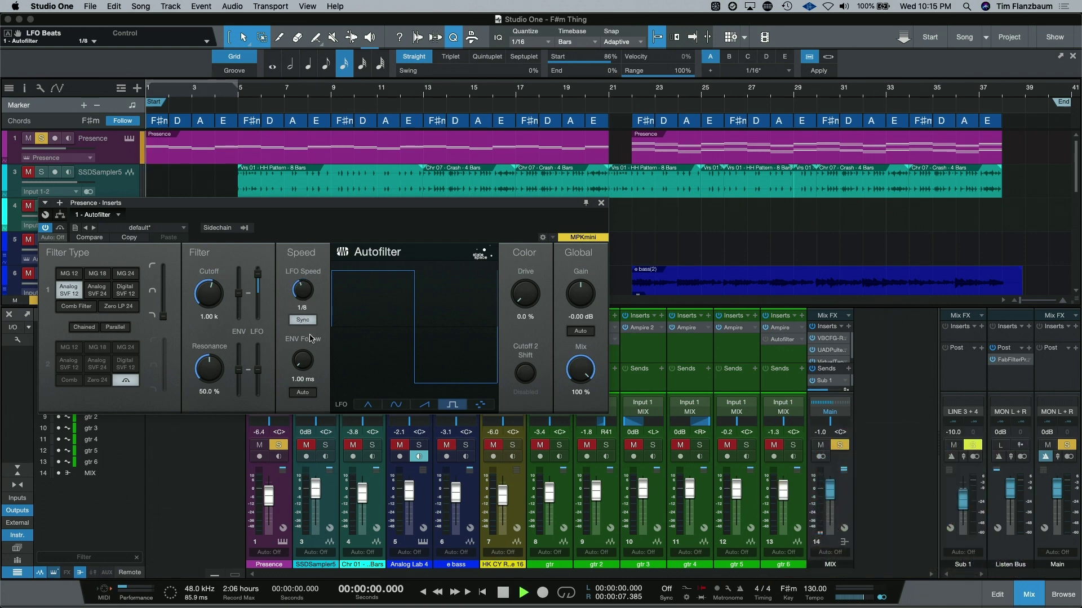
pyautogui.press('space')
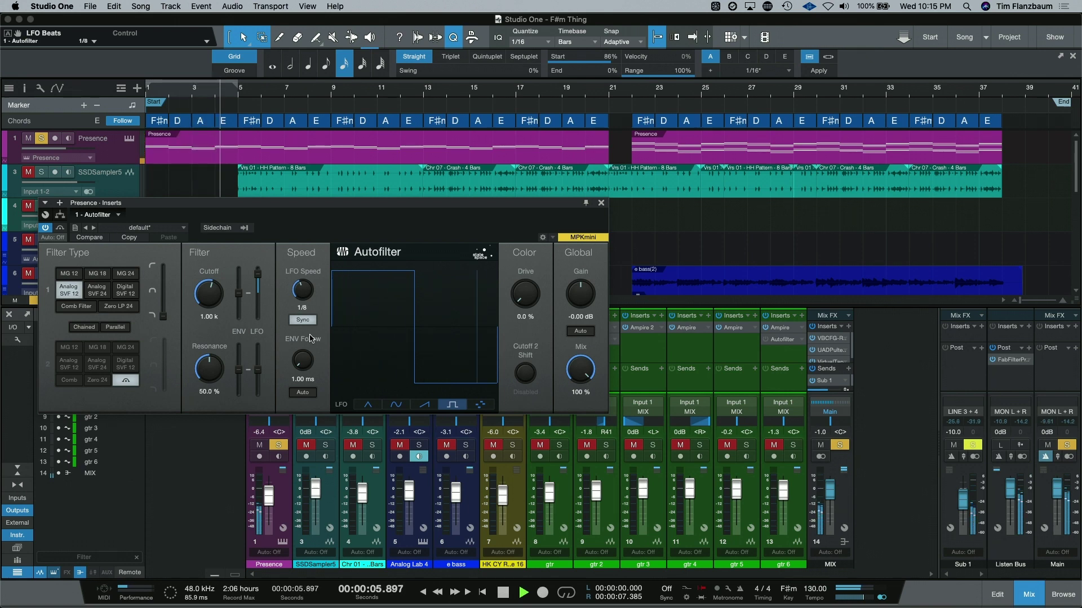
pyautogui.click(482, 404)
pyautogui.press('space')
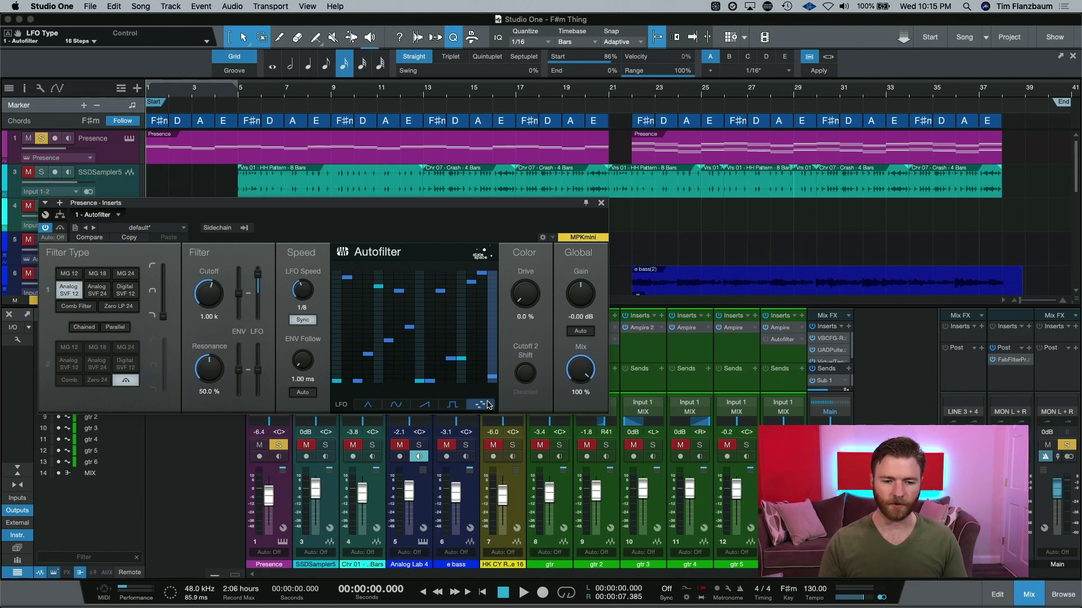
# Step: Set the 16-step LFO speed to 1 Bar and listen to it in playback
pyautogui.moveTo(302, 290); pyautogui.dragTo(301, 271)
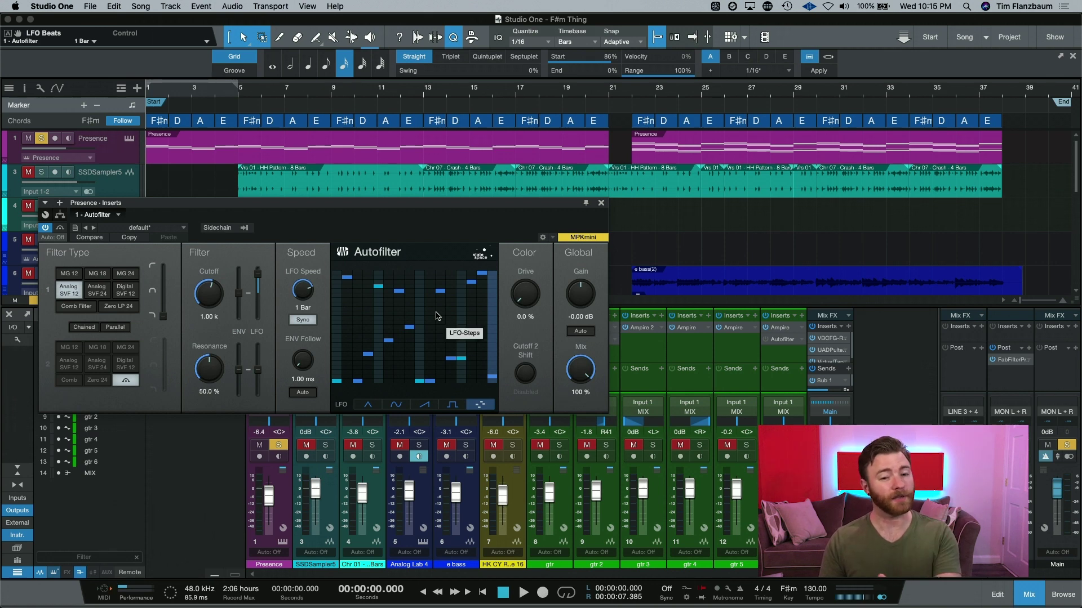
pyautogui.press('space')
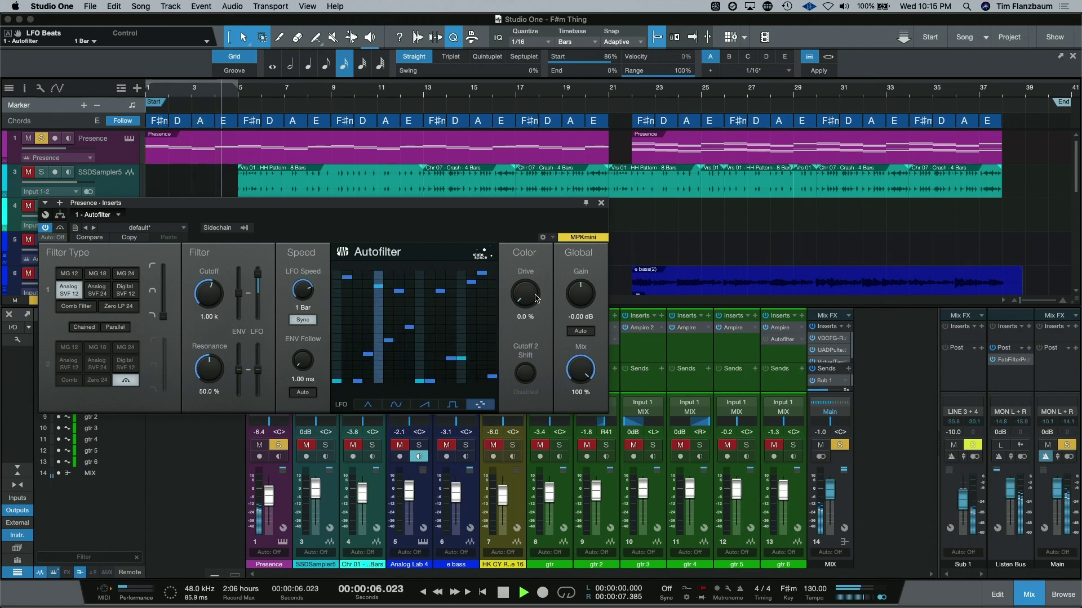
pyautogui.press('space')
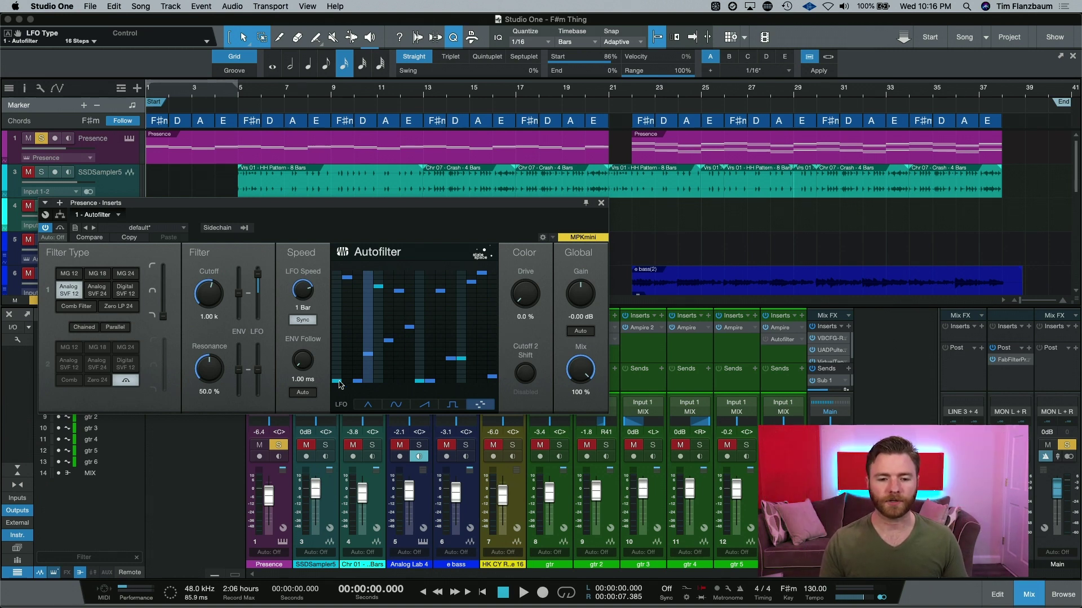
# Step: Pull all 16 LFO steps to zero and compare playback with the Autofilter bypassed and enabled
pyautogui.moveTo(337, 384); pyautogui.dragTo(515, 387)
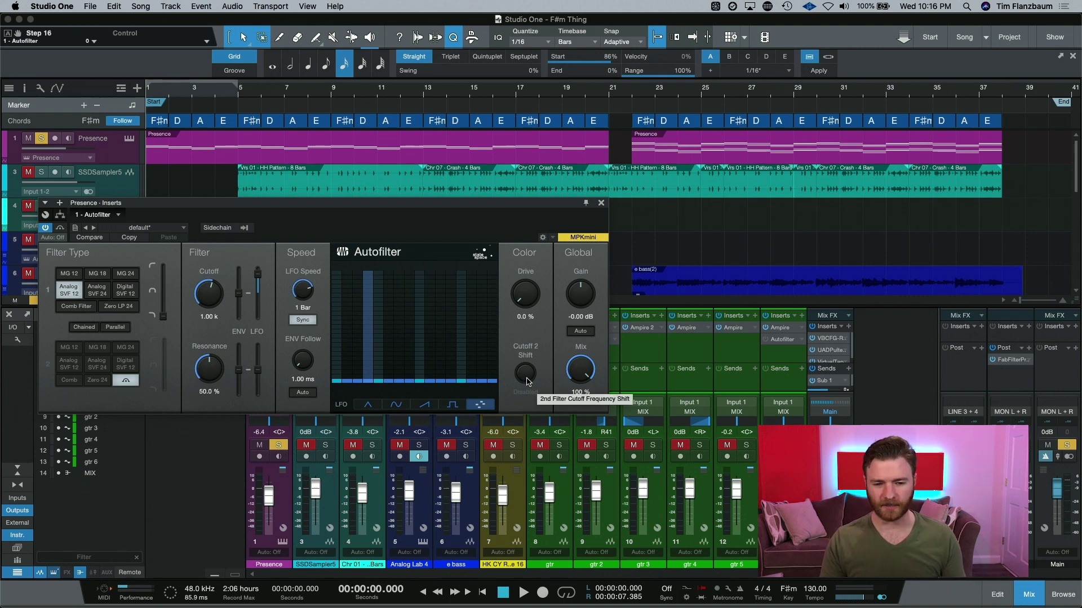
pyautogui.press('space')
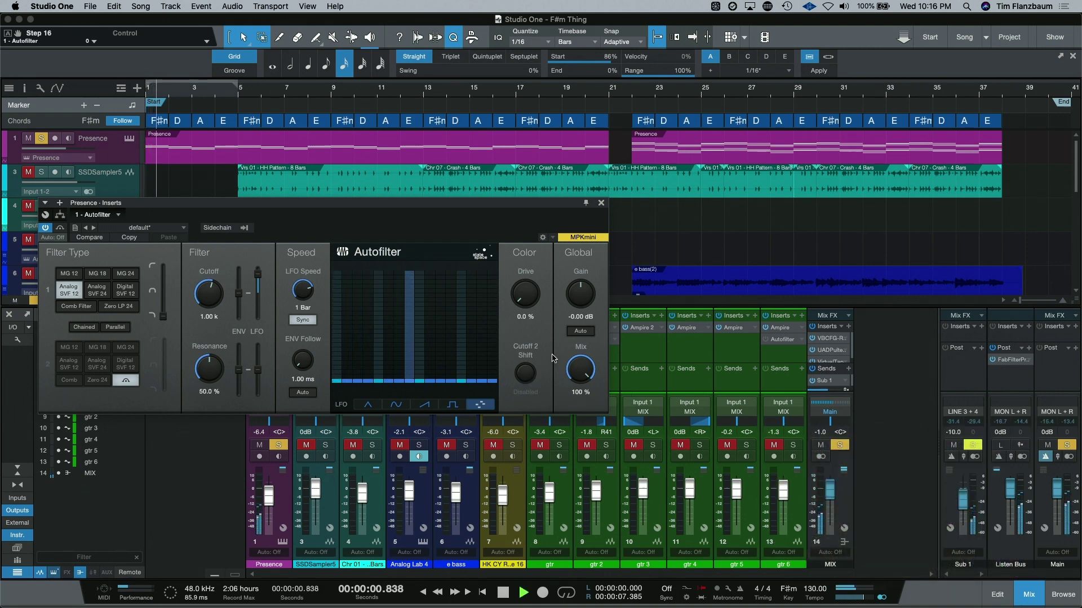
pyautogui.click(60, 228)
pyautogui.click(60, 229)
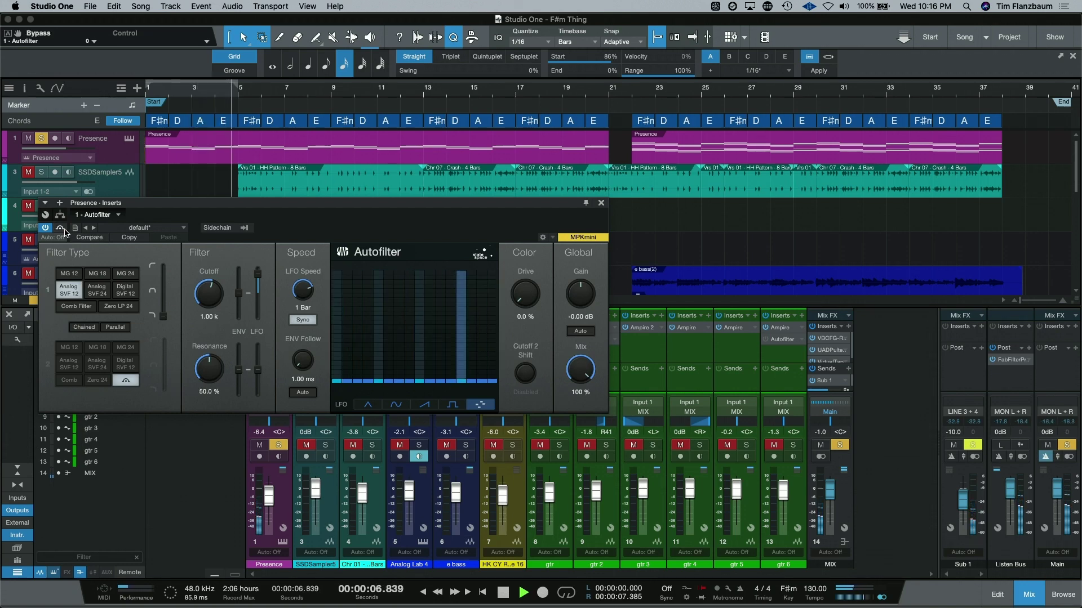
pyautogui.press('space')
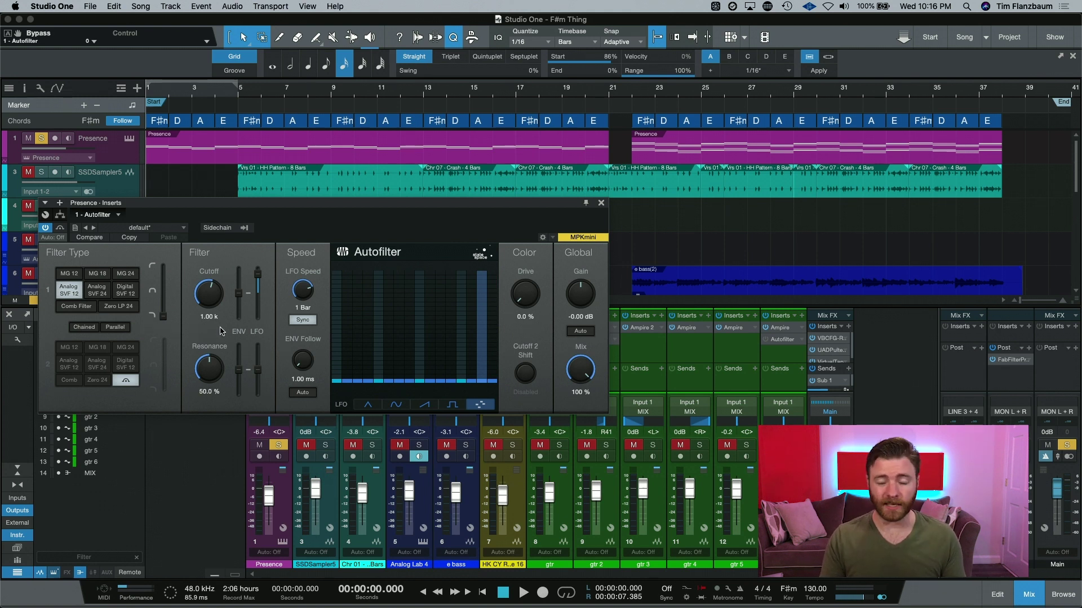
# Step: Audition all 16 LFO steps at a mid level, then at maximum
pyautogui.moveTo(336, 331); pyautogui.dragTo(487, 335)
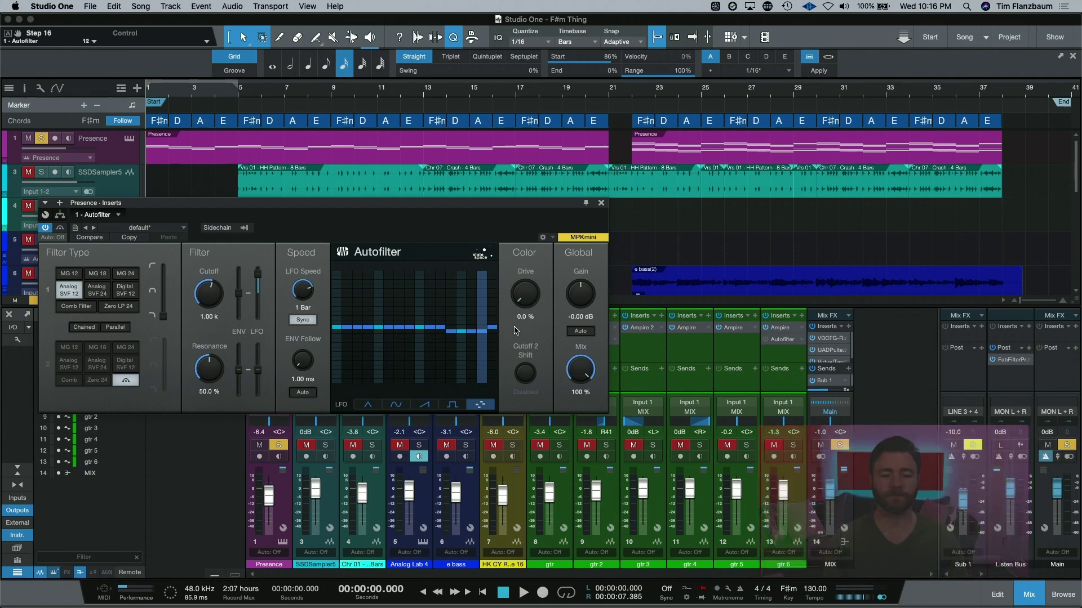
pyautogui.press('space')
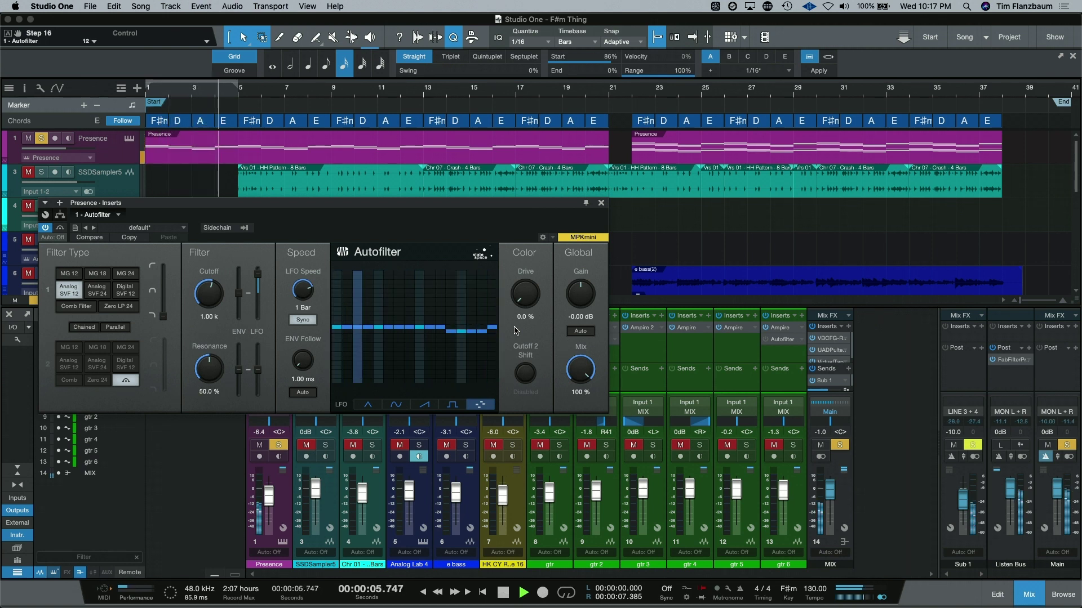
pyautogui.press('space')
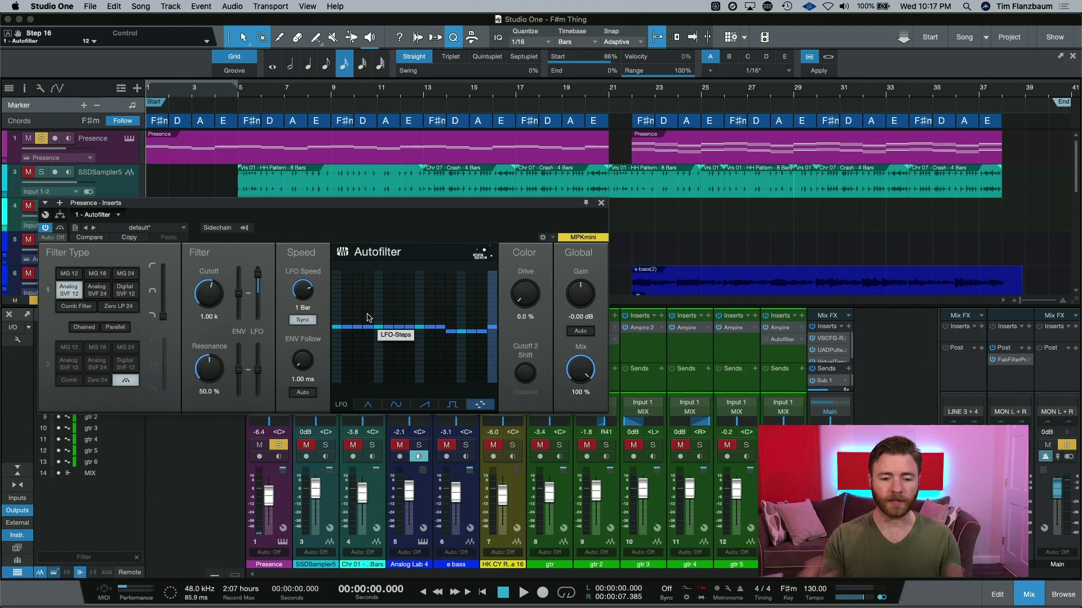
pyautogui.moveTo(346, 280); pyautogui.dragTo(500, 276)
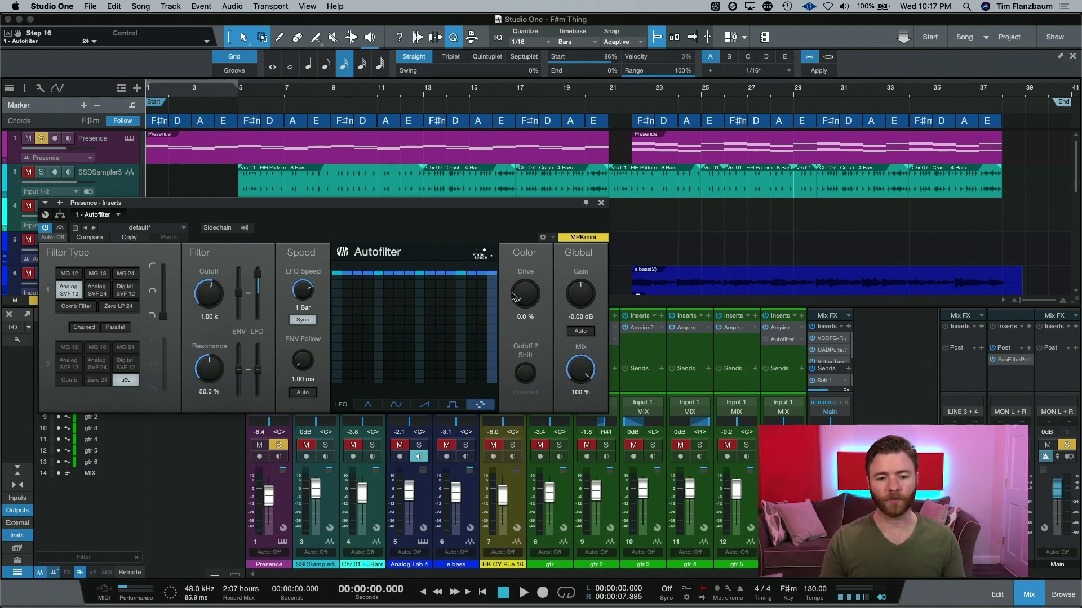
pyautogui.press('space')
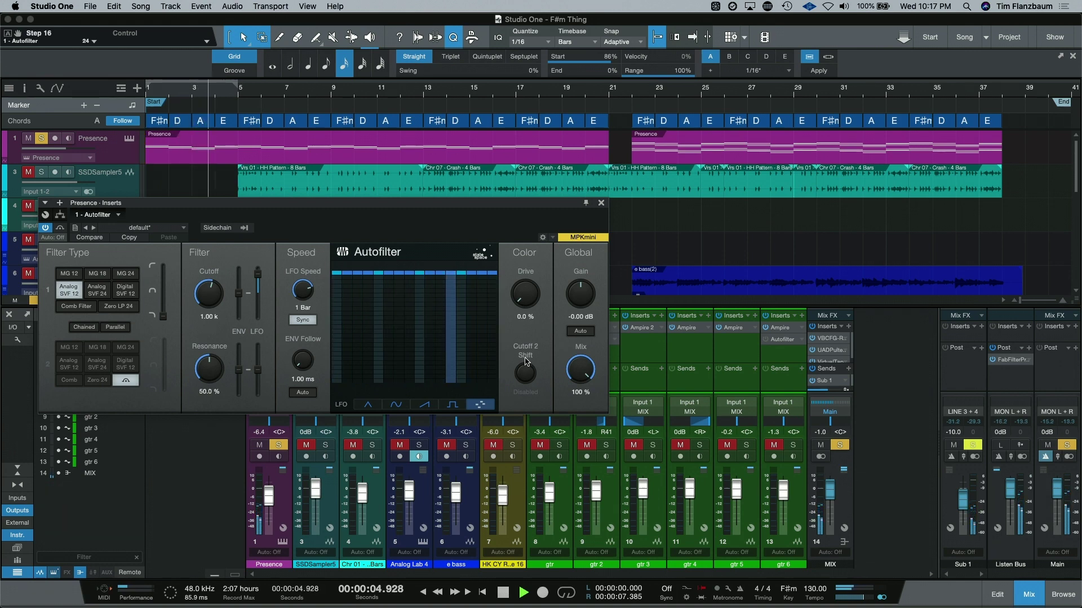
pyautogui.press('space')
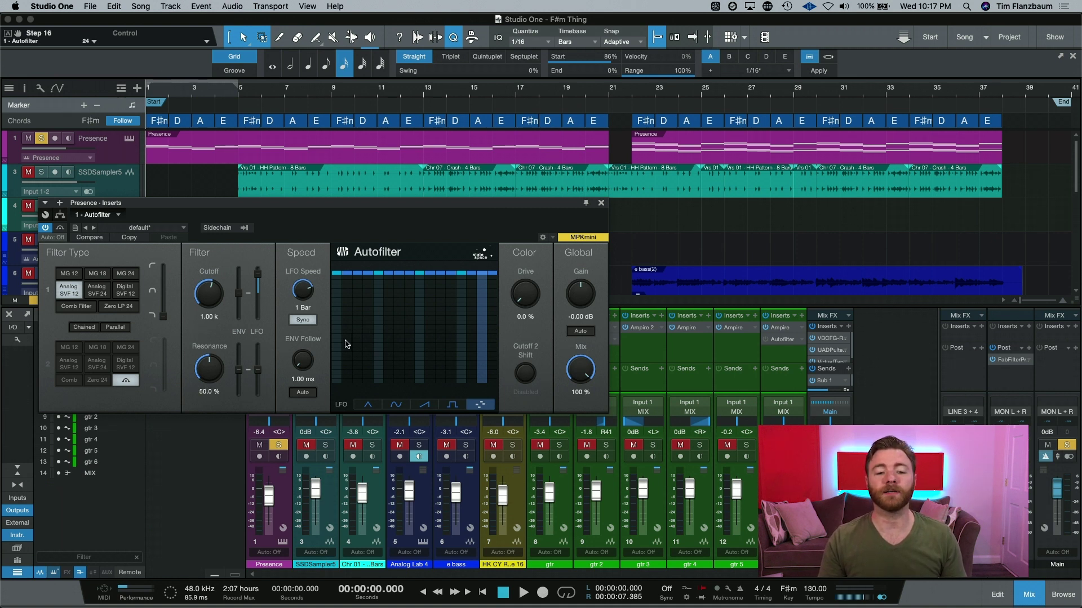
# Step: Draw varied step heights across the Presence Autofilter's 16-step LFO grid and play it back
pyautogui.moveTo(346, 344)
pyautogui.mouseDown()
pyautogui.moveTo(430, 324)
pyautogui.moveTo(463, 369)
pyautogui.moveTo(421, 329)
pyautogui.moveTo(429, 345)
pyautogui.moveTo(394, 258)
pyautogui.moveTo(448, 307)
pyautogui.moveTo(349, 357)
pyautogui.moveTo(484, 278)
pyautogui.moveTo(338, 314)
pyautogui.moveTo(371, 322)
pyautogui.moveTo(453, 277)
pyautogui.moveTo(359, 287)
pyautogui.moveTo(350, 257)
pyautogui.moveTo(355, 350)
pyautogui.moveTo(466, 267)
pyautogui.moveTo(386, 283)
pyautogui.moveTo(422, 352)
pyautogui.moveTo(399, 315)
pyautogui.moveTo(504, 335)
pyautogui.moveTo(294, 256)
pyautogui.moveTo(384, 326)
pyautogui.moveTo(417, 279)
pyautogui.mouseUp()
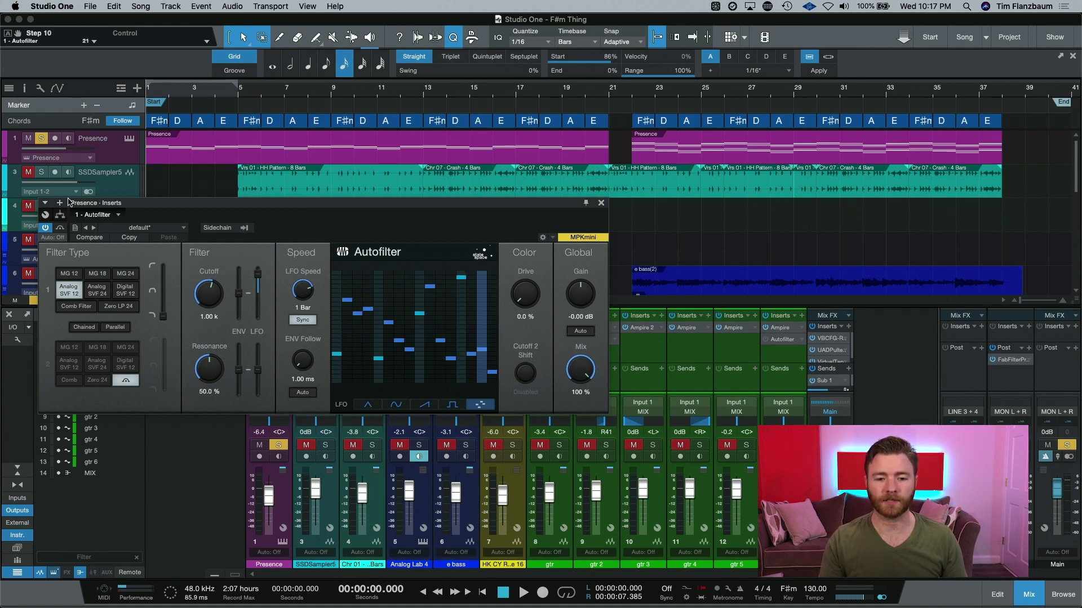
pyautogui.press('space')
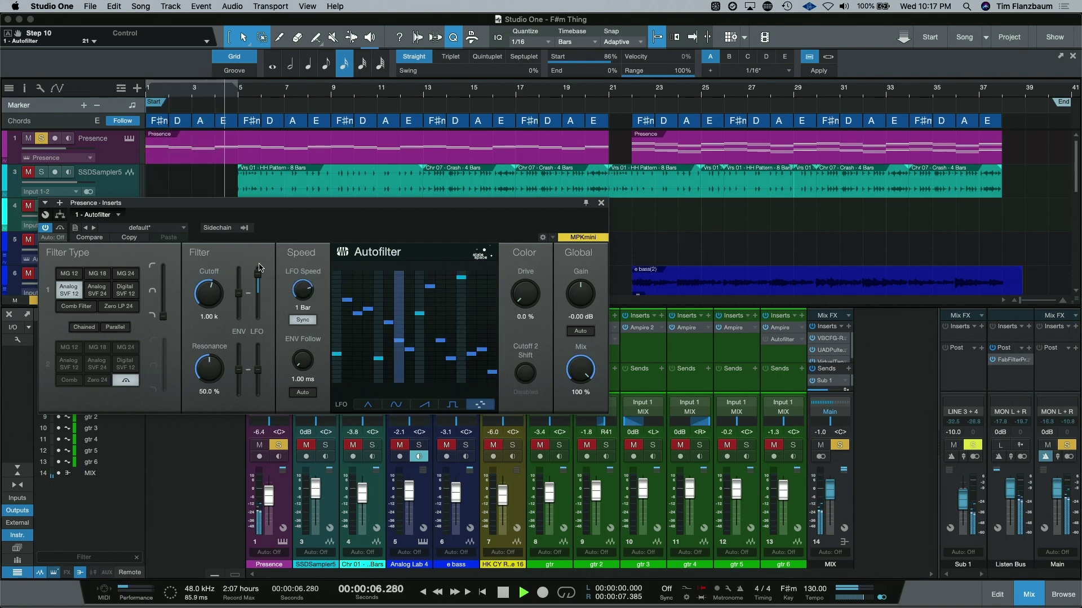
pyautogui.press('space')
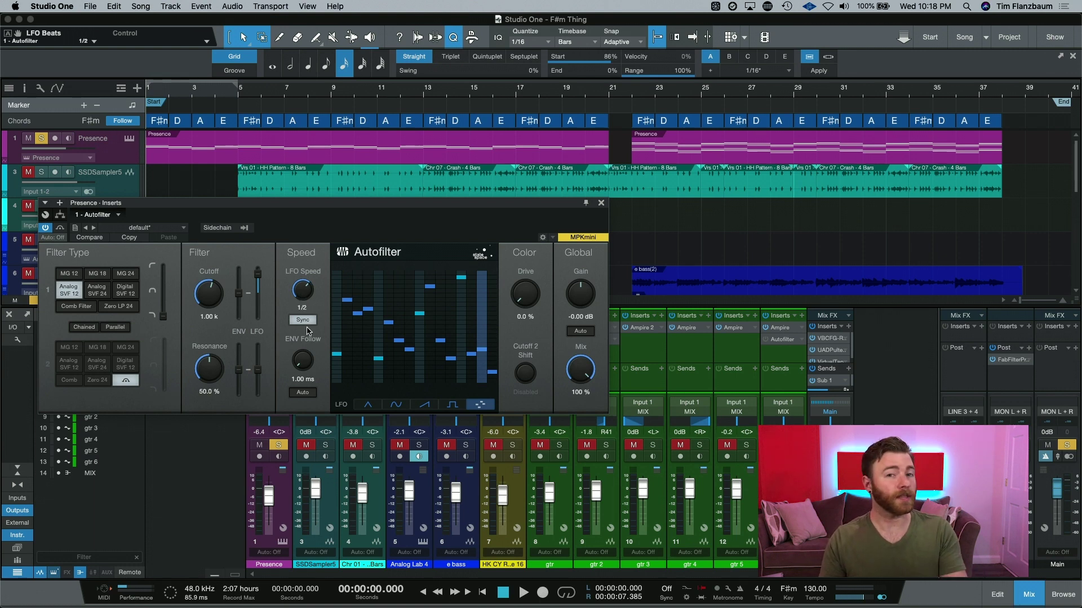
# Step: During playback, slow the Presence Autofilter LFO speed to 2 Bars, then 4 Bars
pyautogui.press('space')
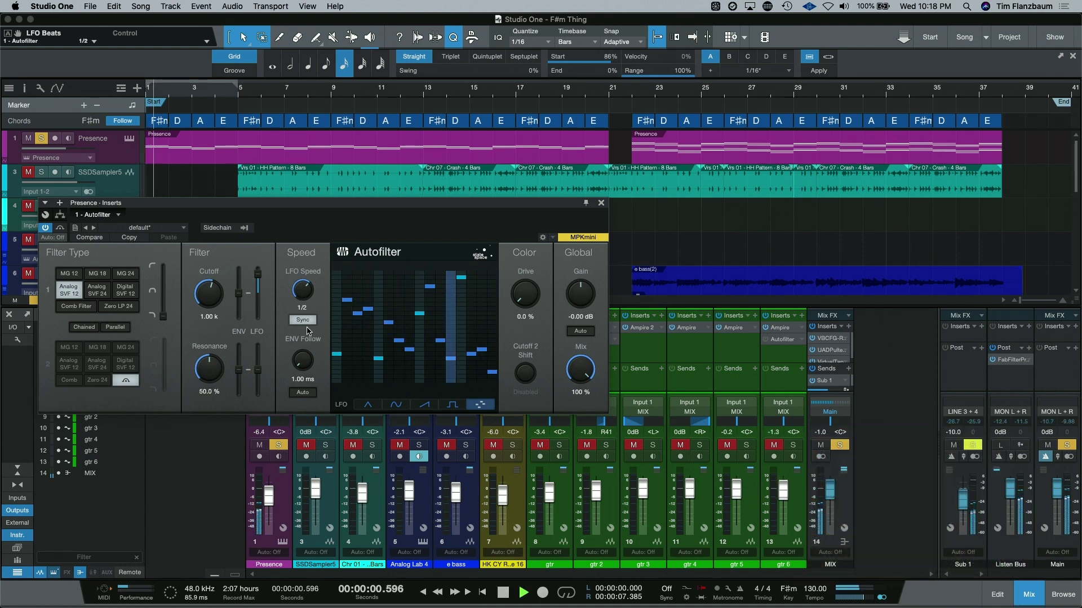
pyautogui.moveTo(303, 290); pyautogui.dragTo(302, 269)
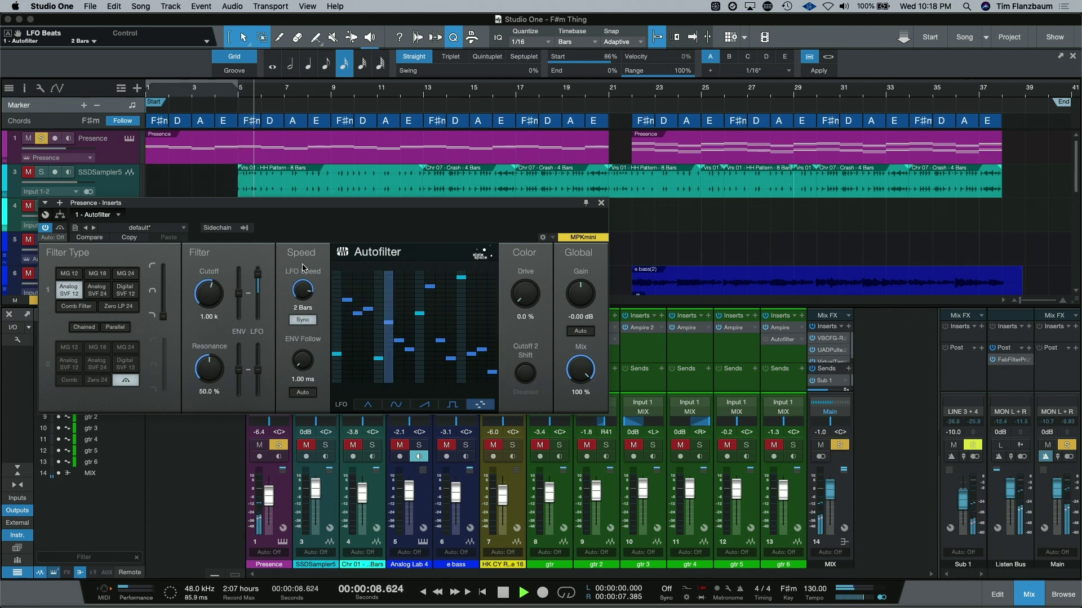
pyautogui.moveTo(304, 269); pyautogui.dragTo(303, 215)
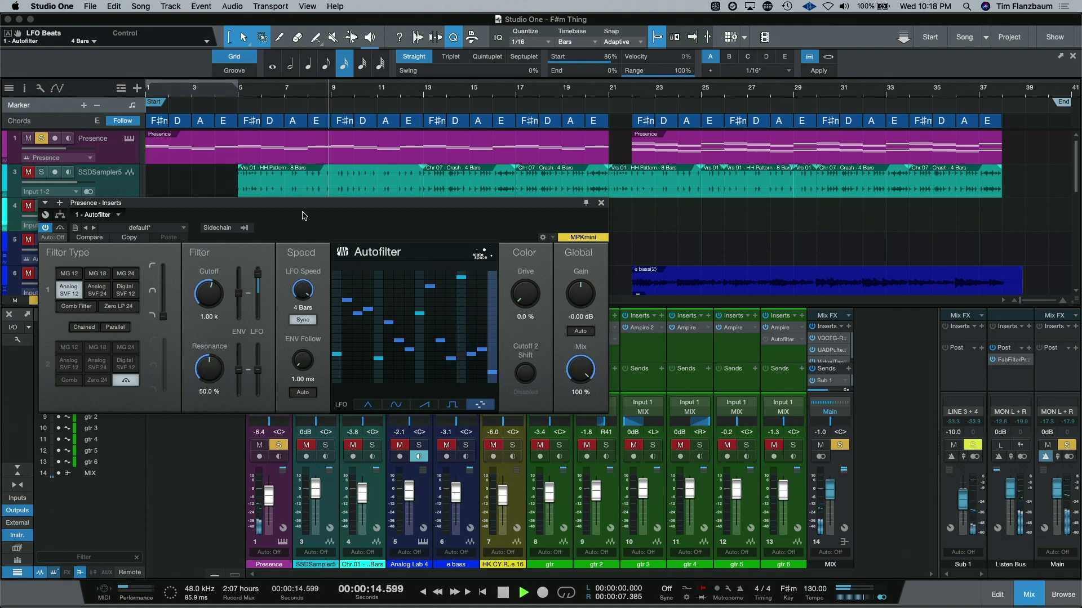
pyautogui.press('space')
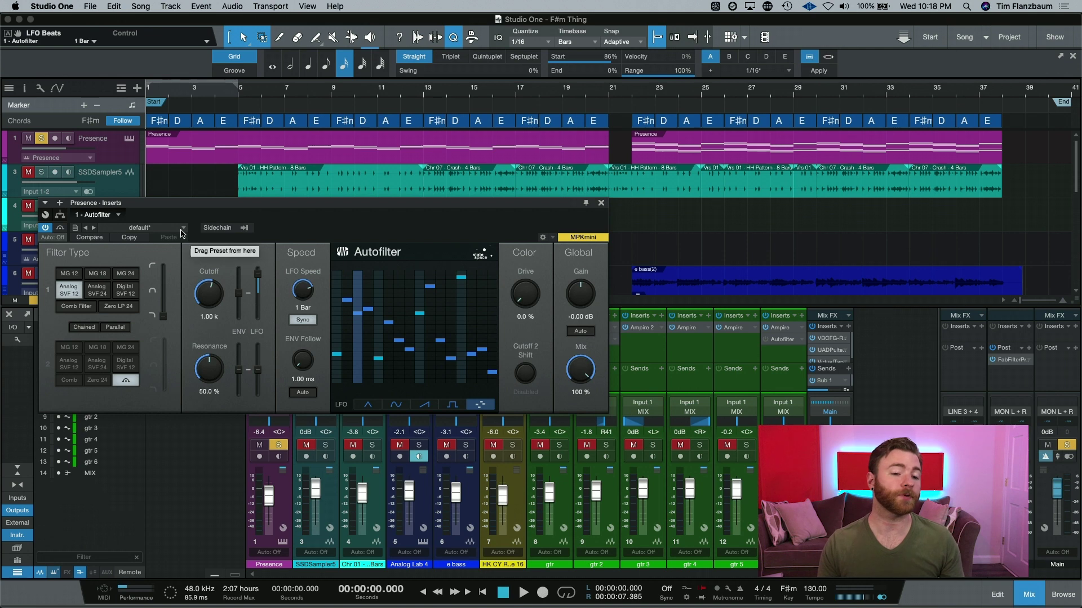
# Step: Load the Beastiedrums preset, then step on to Birds in Trees and Bubbles in the Water
pyautogui.click(181, 230)
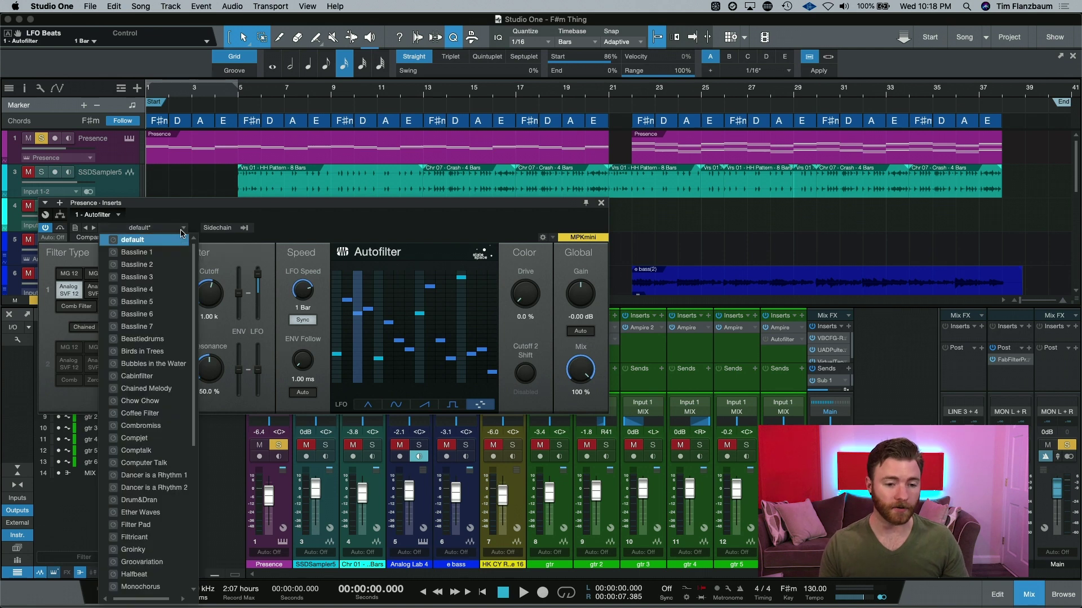
pyautogui.click(175, 345)
pyautogui.click(198, 208)
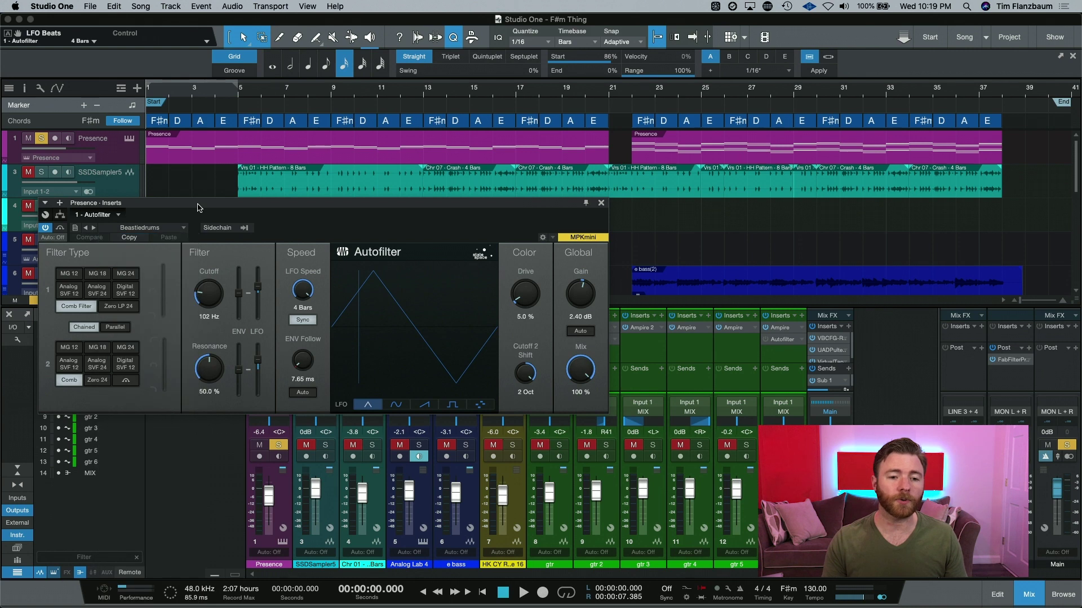
pyautogui.click(93, 229)
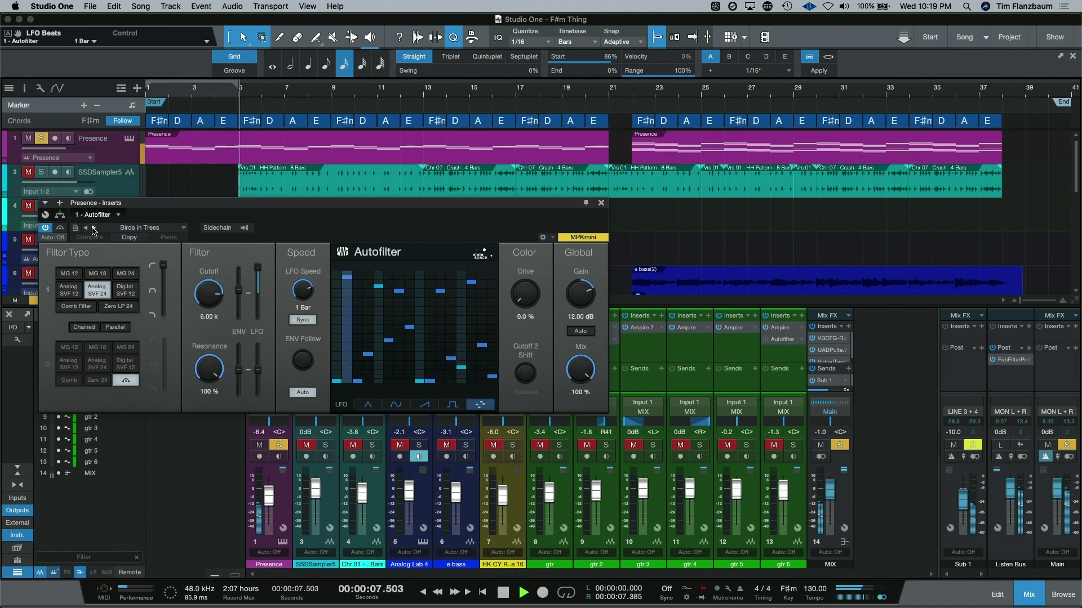
pyautogui.click(94, 229)
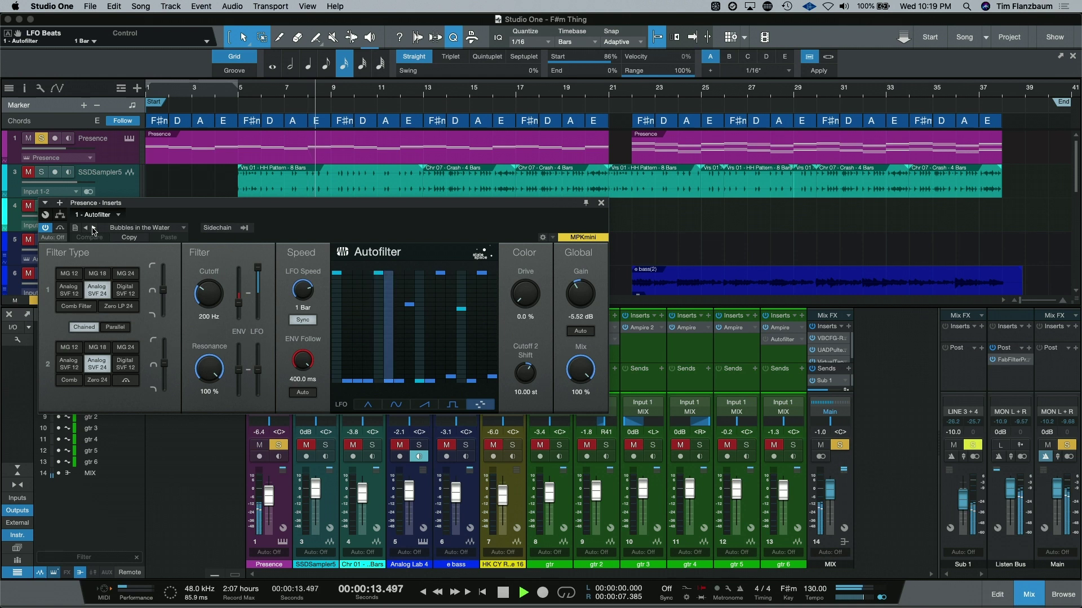
# Step: Step through Cabinfilter, Chained Melody, Chow Chow, Coffee Filter and Combromiss to Compjet, stopping playback
pyautogui.click(94, 228)
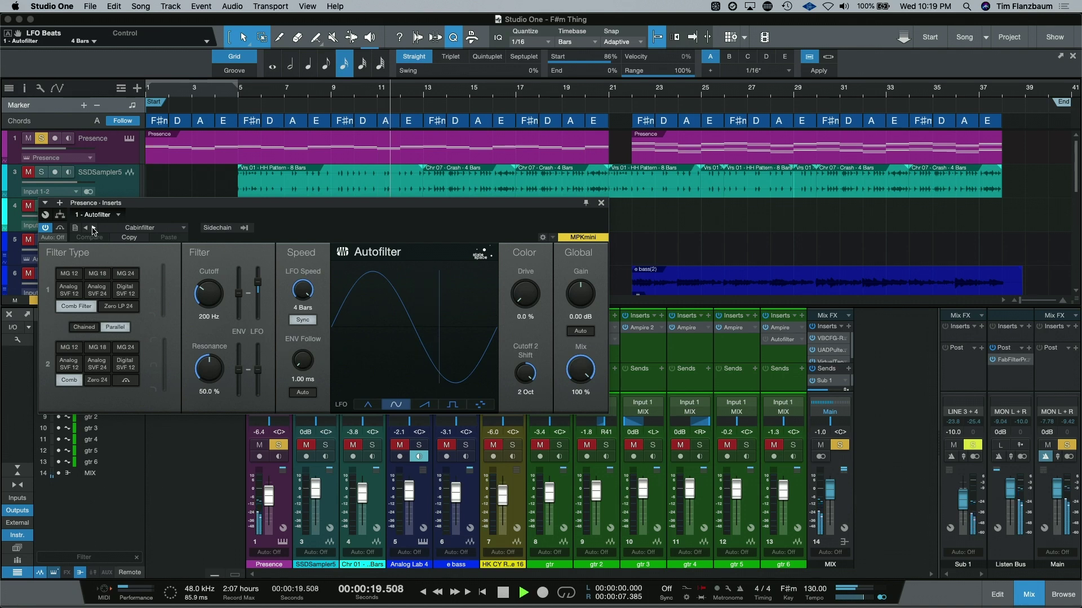
pyautogui.click(93, 229)
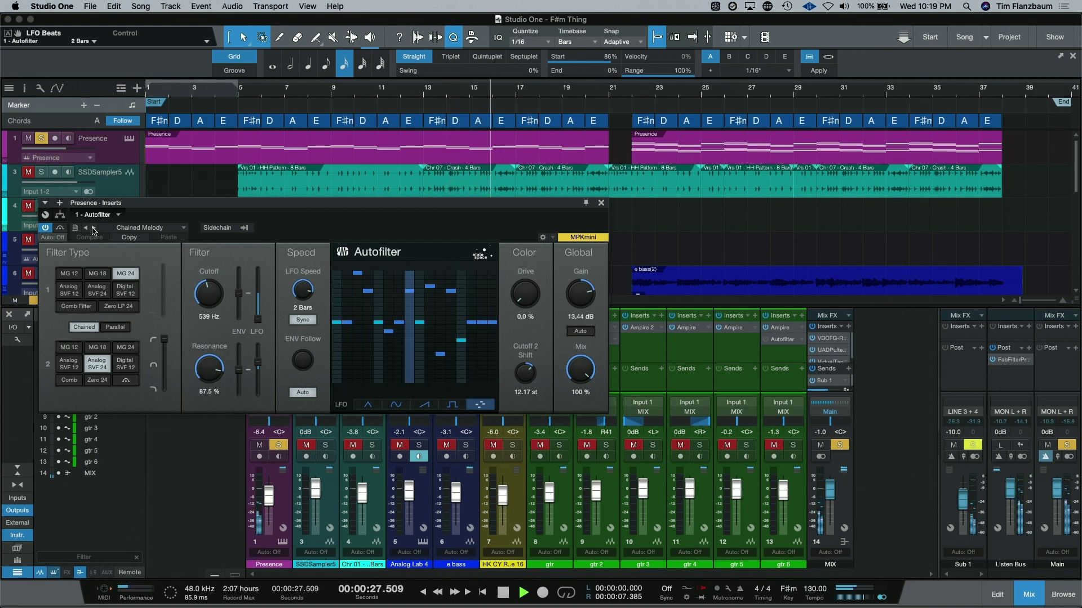
pyautogui.click(93, 228)
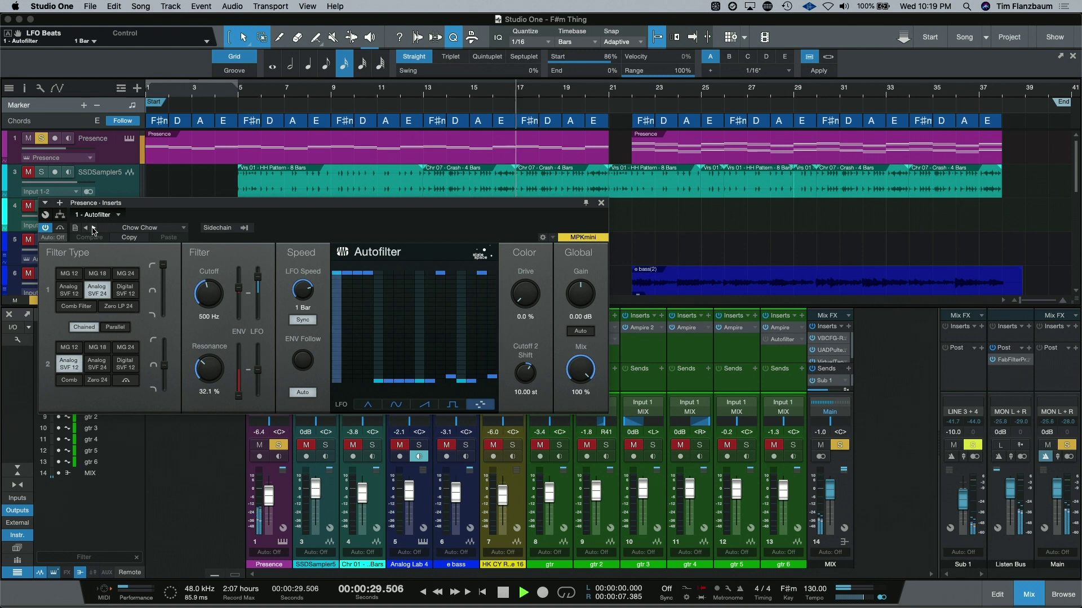
pyautogui.click(93, 229)
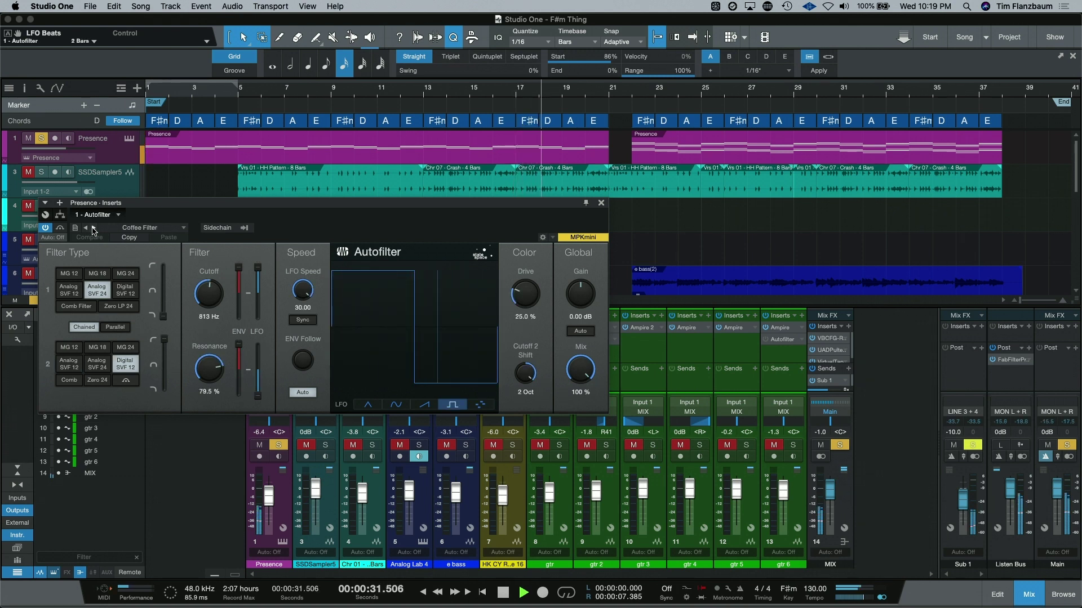
pyautogui.click(94, 229)
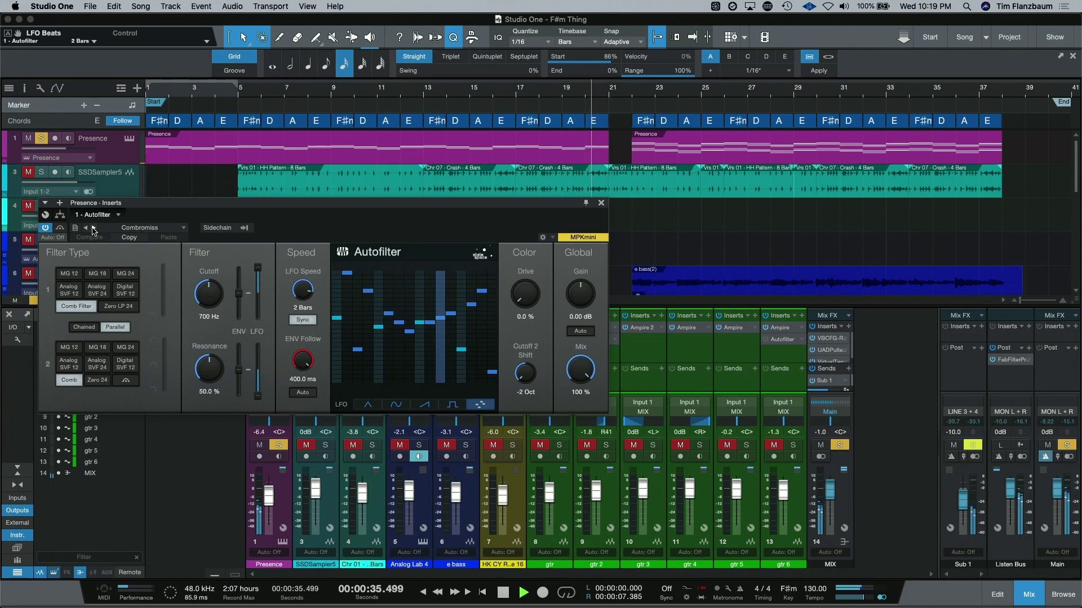
pyautogui.press('space')
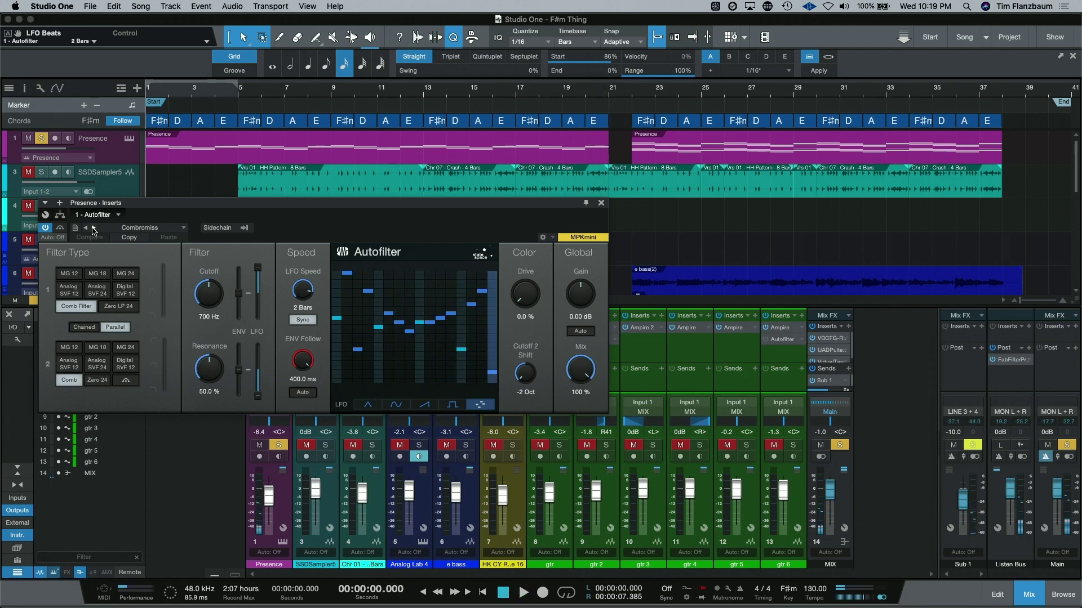
pyautogui.click(93, 229)
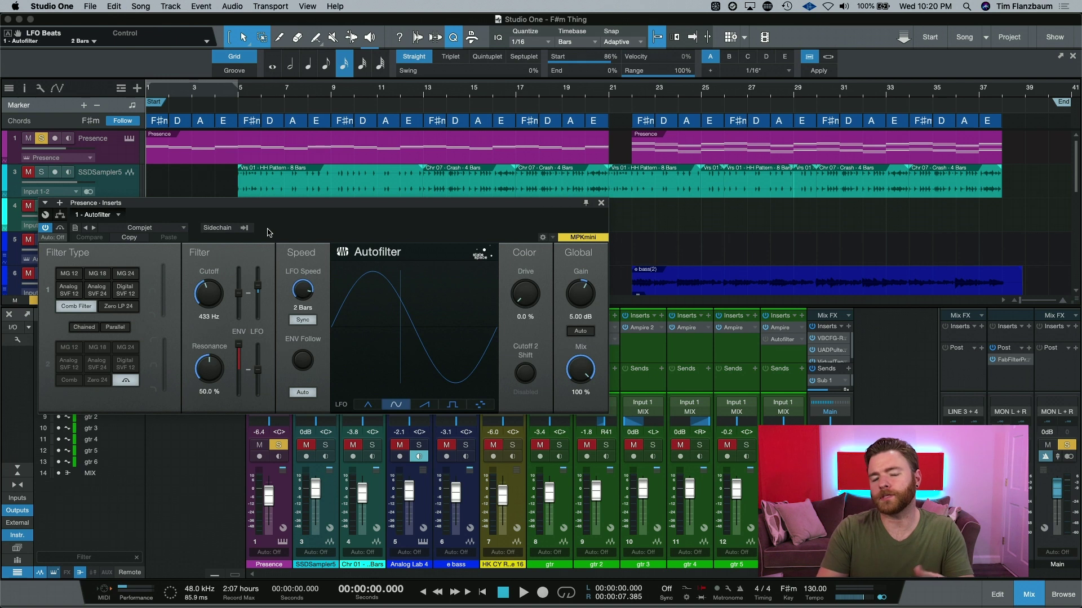
# Step: Unsolo Presence and drag its Inserts window down to reveal the Analog Lab 4 track
pyautogui.press('s')
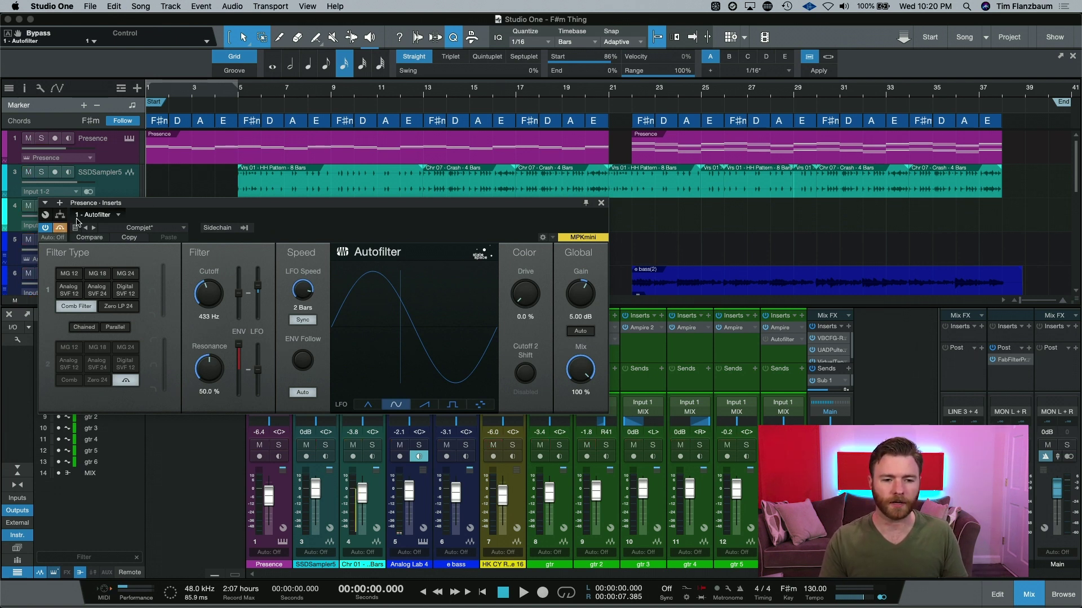
pyautogui.moveTo(164, 203); pyautogui.dragTo(178, 337)
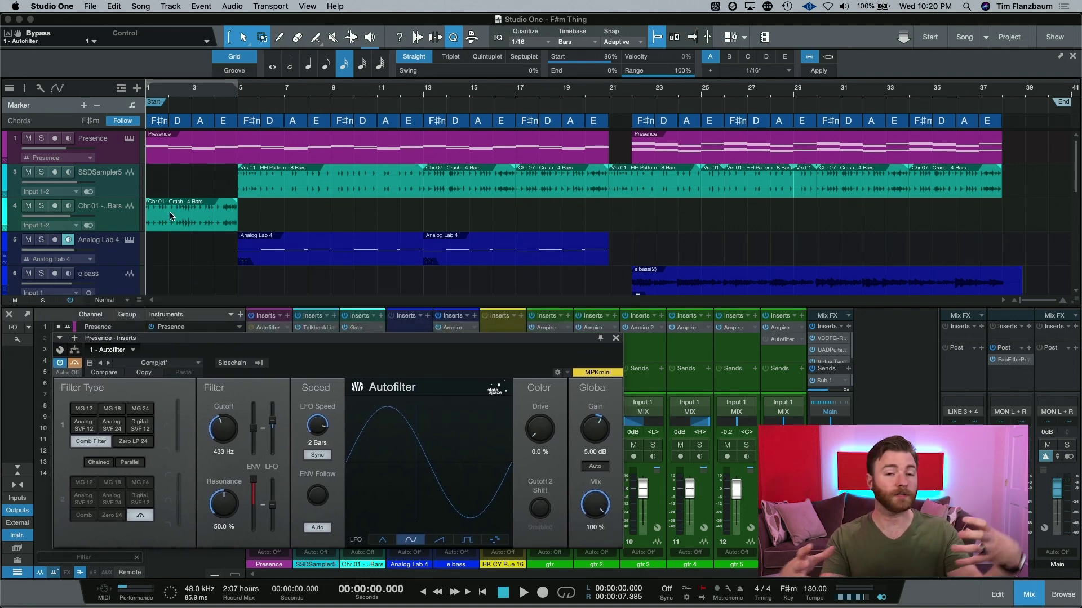
# Step: Place the playhead before bar 5, close the Presence editor, and insert Autofilter on Analog Lab 4
pyautogui.click(234, 95)
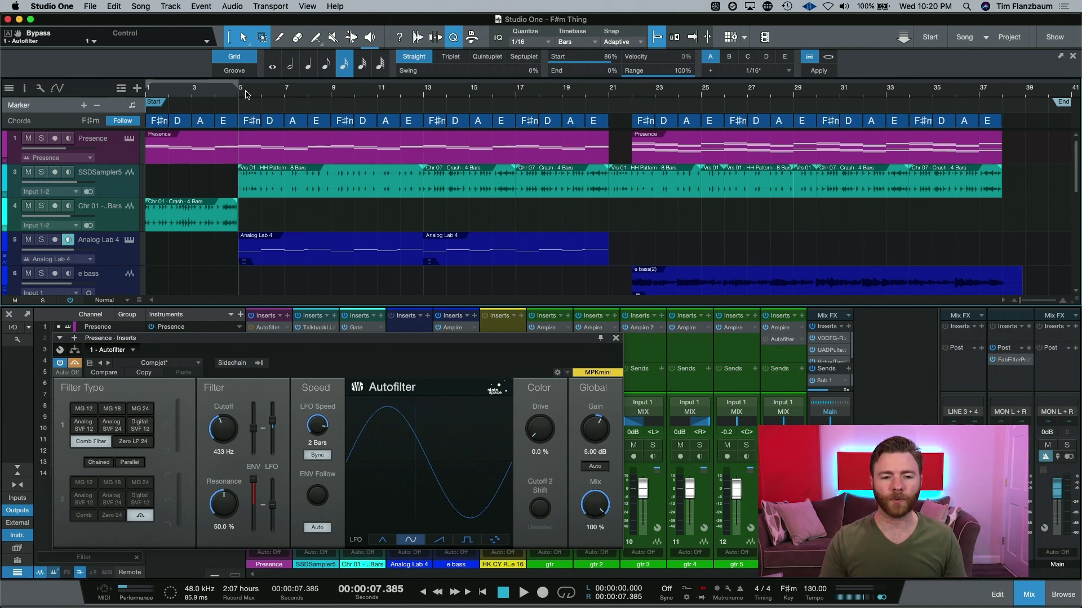
pyautogui.click(615, 338)
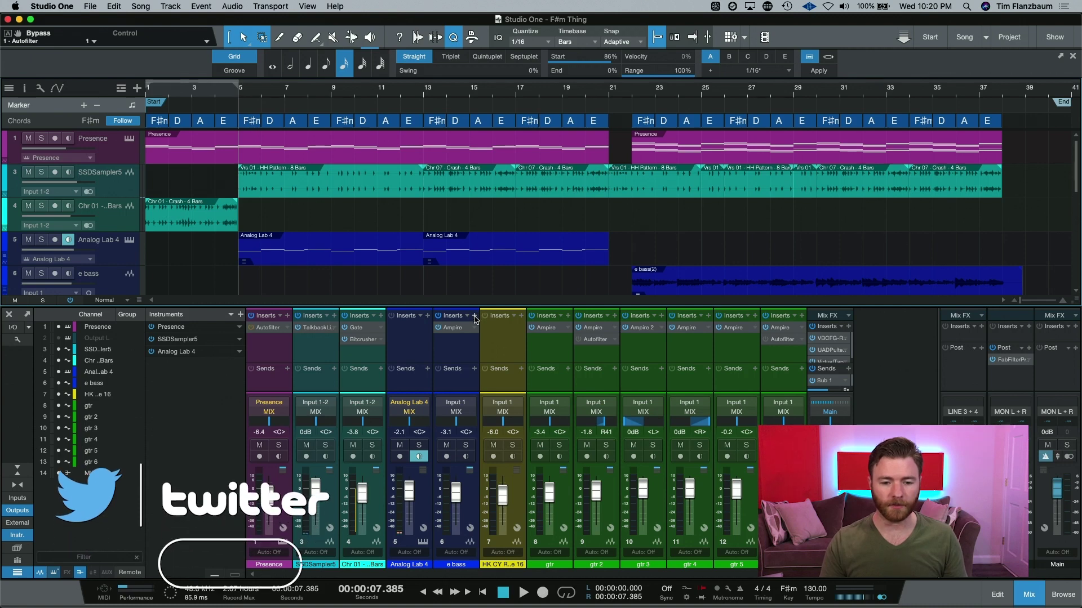
pyautogui.click(428, 316)
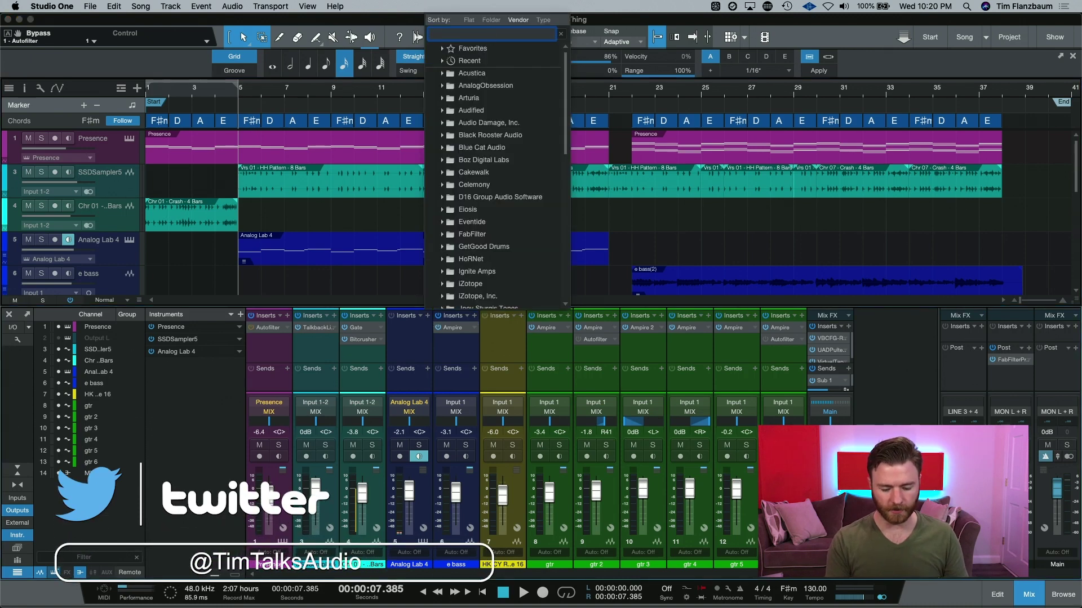
pyautogui.write('auto')
pyautogui.press('Down')
pyautogui.press('Down')
pyautogui.press('Down')
pyautogui.press('Down')
pyautogui.press('Down')
pyautogui.press('Return')
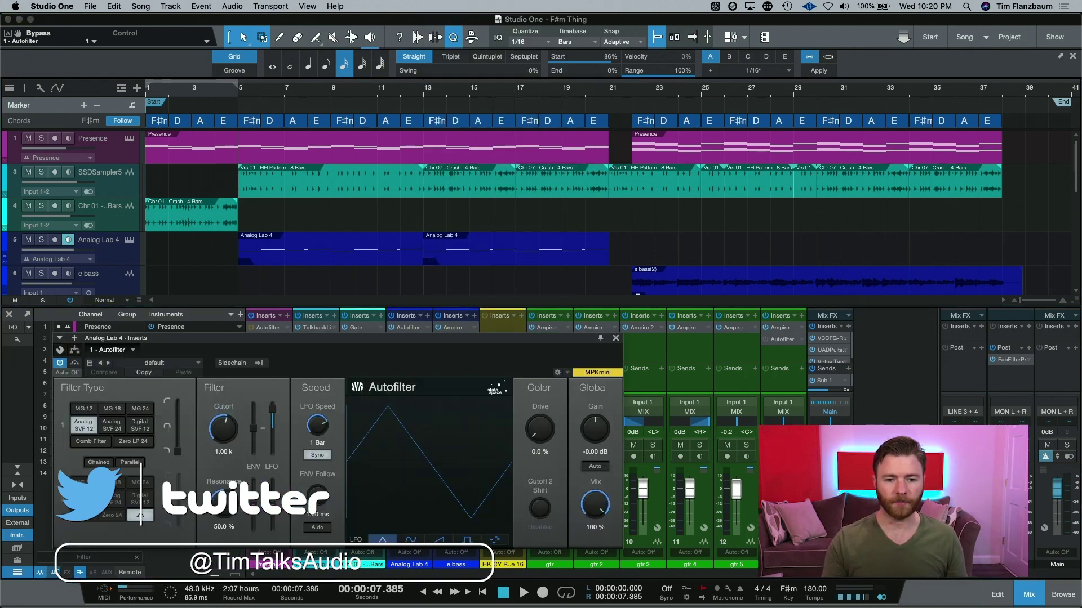
# Step: Load the Bassline 5 preset and audition it with Analog Lab 4 soloed
pyautogui.click(156, 364)
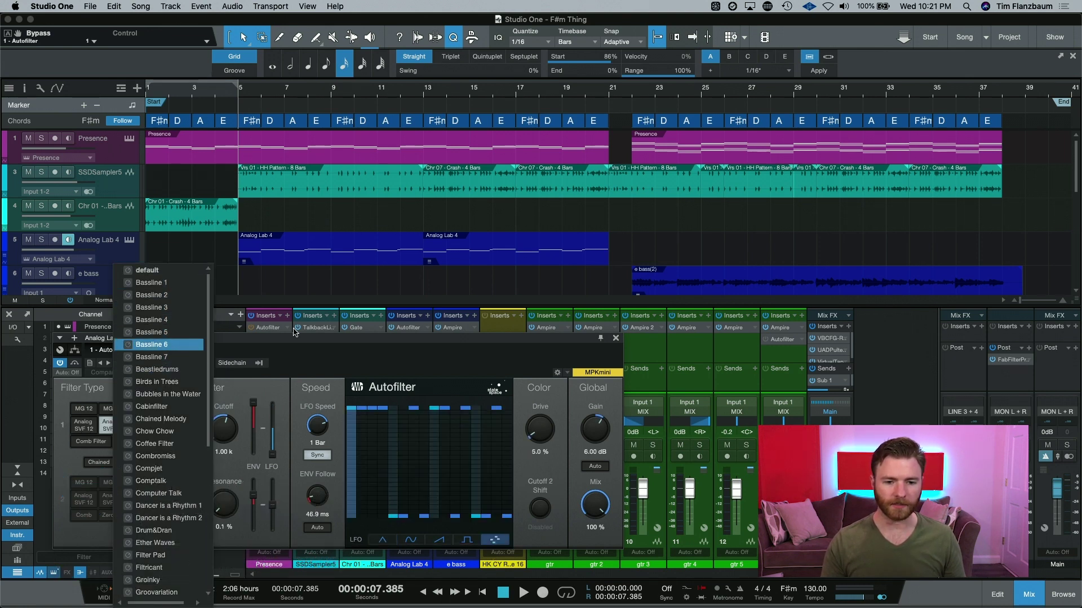
pyautogui.click(169, 332)
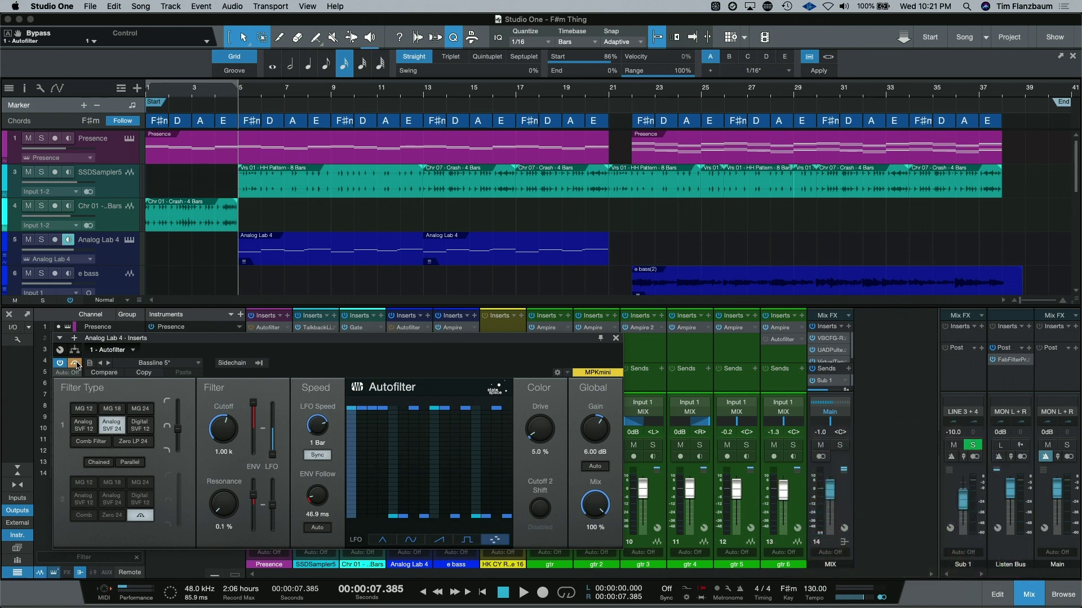
pyautogui.press('space')
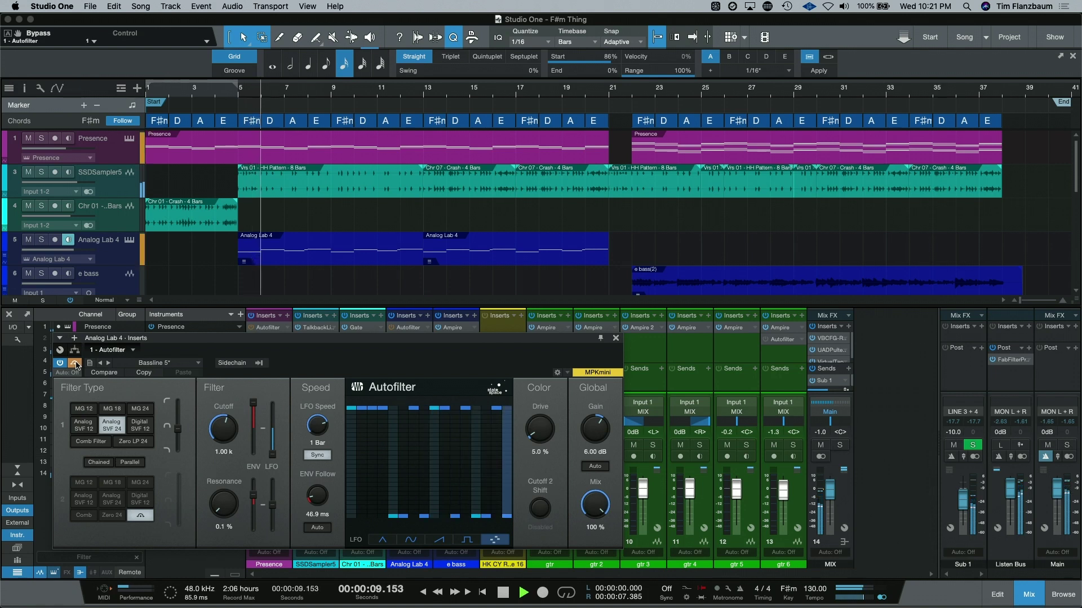
pyautogui.click(43, 241)
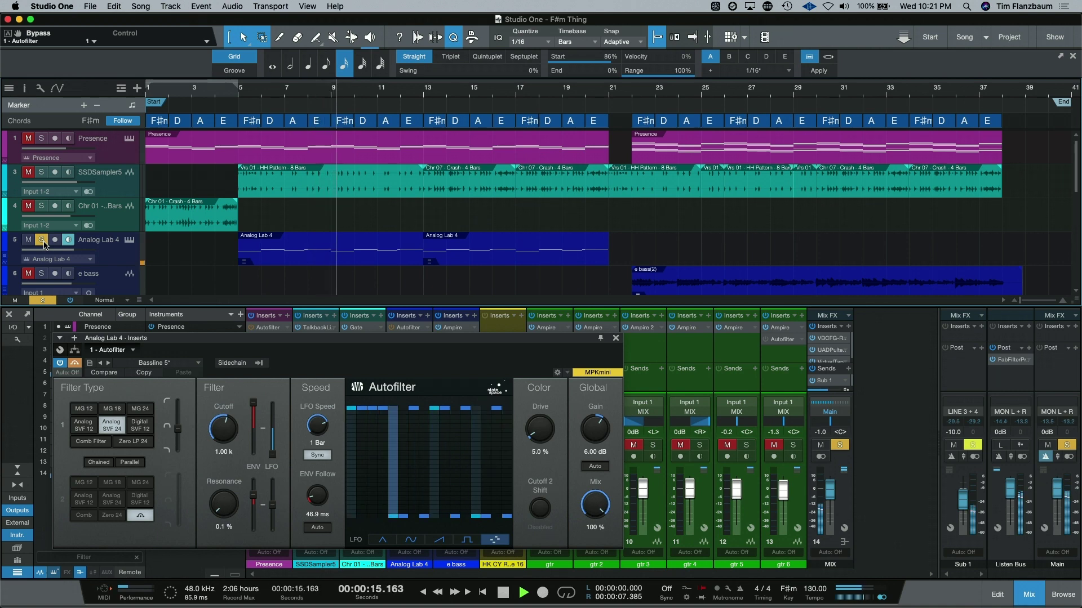
pyautogui.press('space')
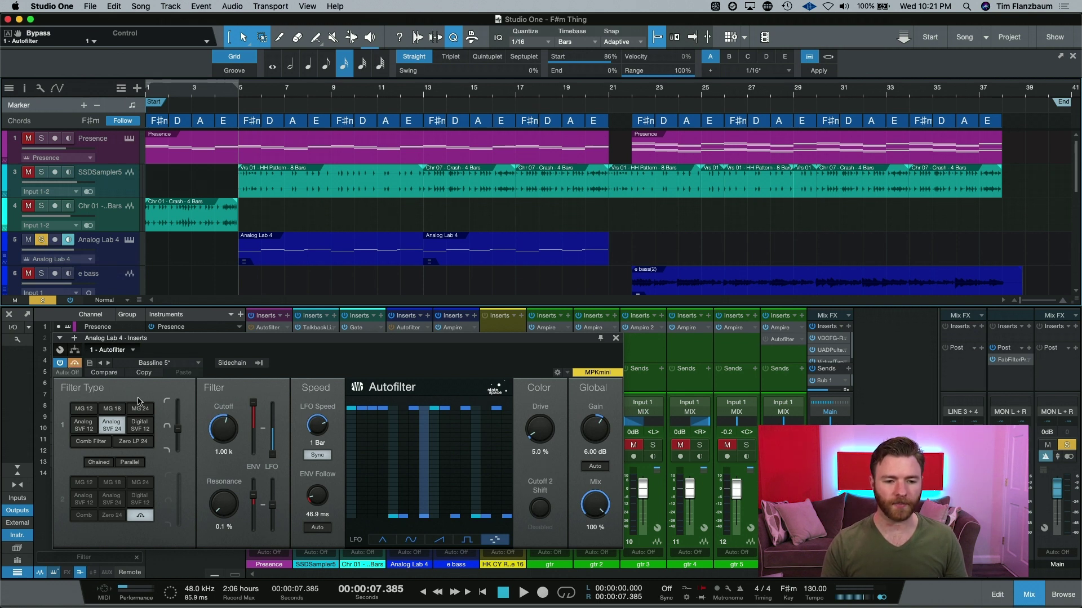
# Step: Toggle bypass to compare the sound, unsolo Analog Lab 4, and move the Autofilter window up
pyautogui.click(77, 365)
pyautogui.press('space')
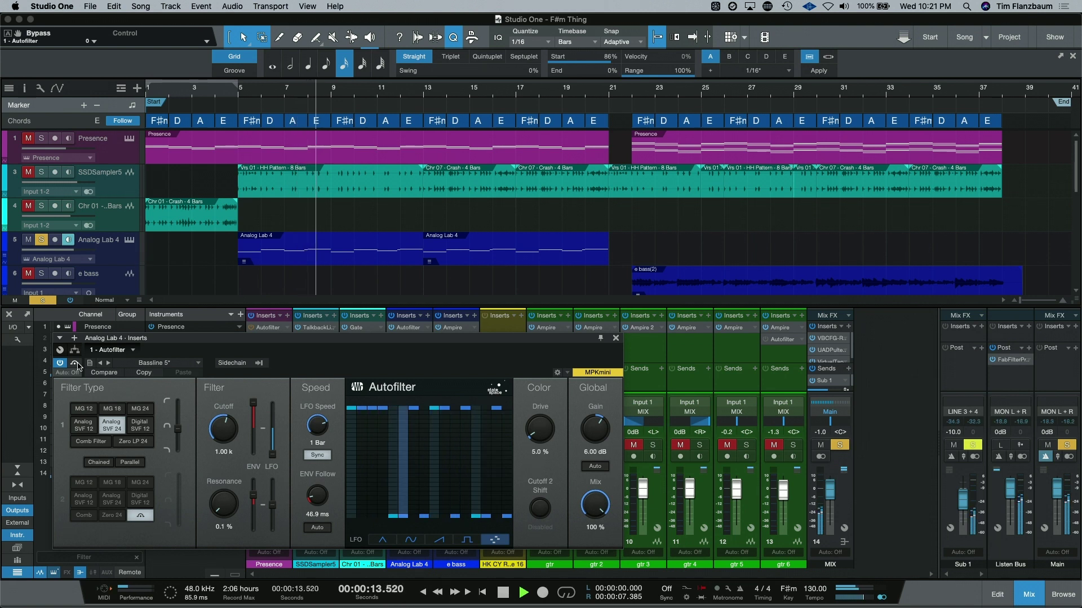
pyautogui.press('s')
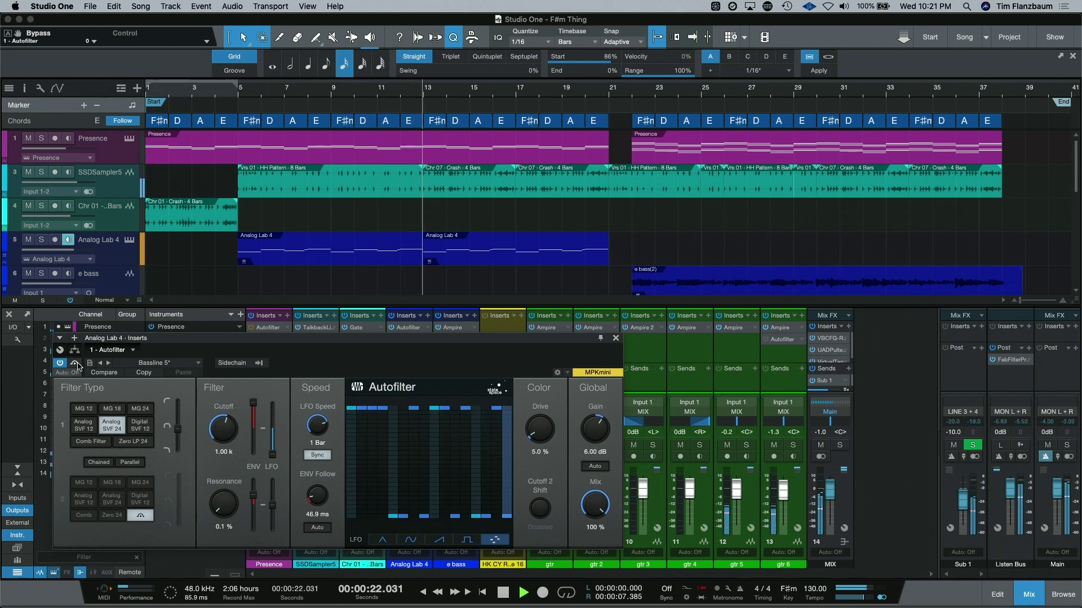
pyautogui.press('space')
pyautogui.moveTo(251, 344); pyautogui.dragTo(269, 268)
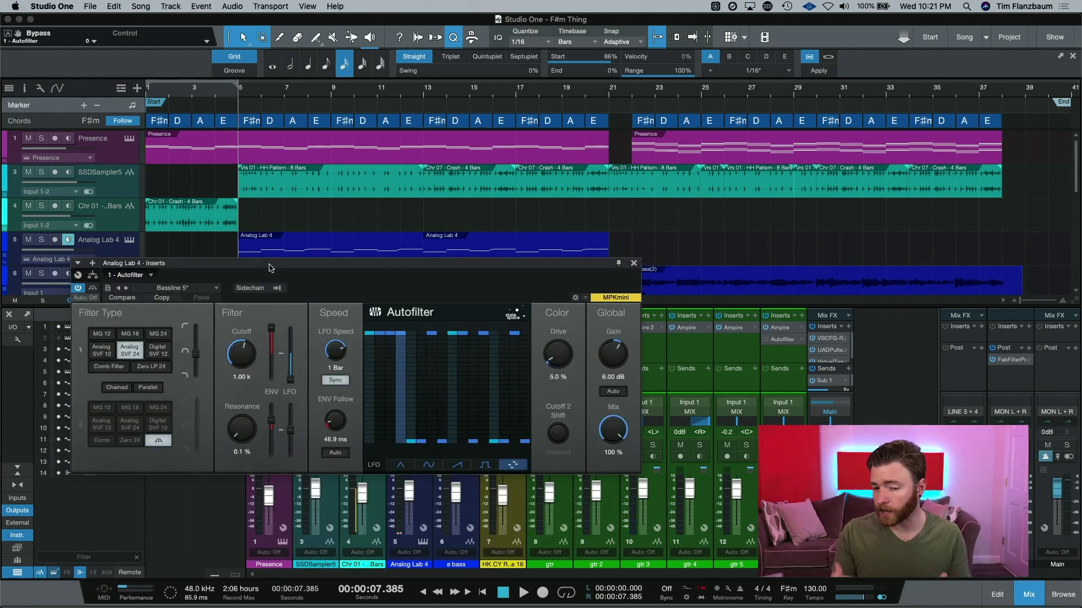
# Step: Load the Bassline 3 preset and audition it with Analog Lab 4 soloed
pyautogui.click(118, 288)
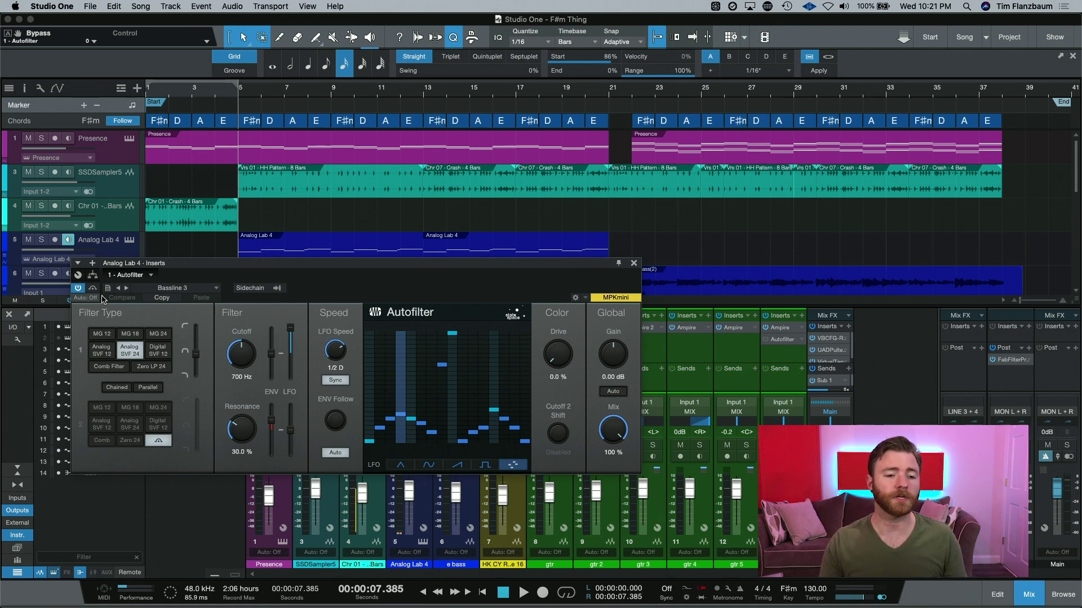
pyautogui.press('space')
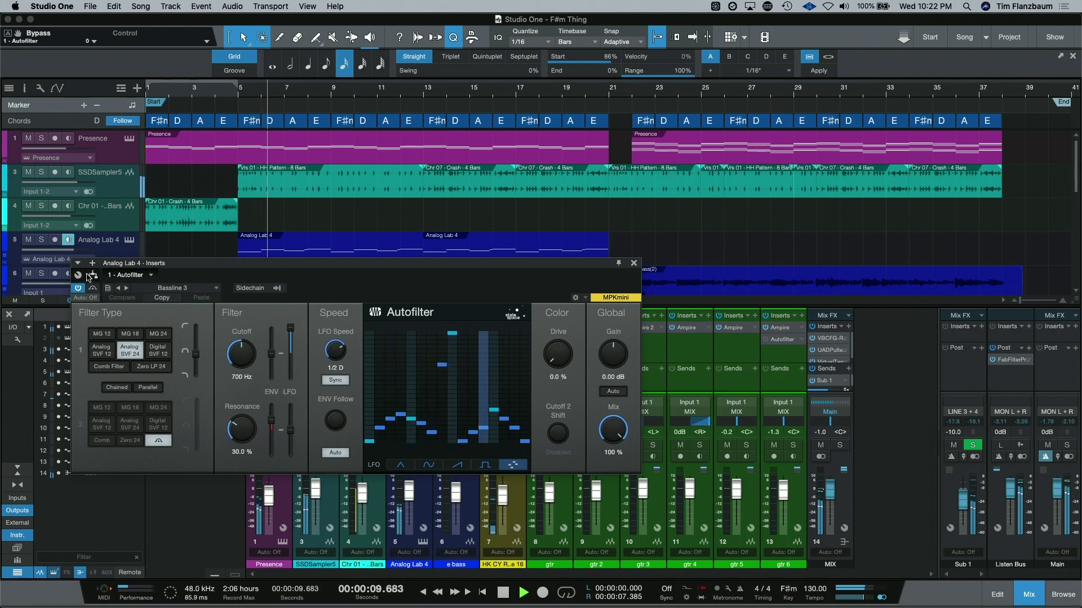
pyautogui.click(44, 244)
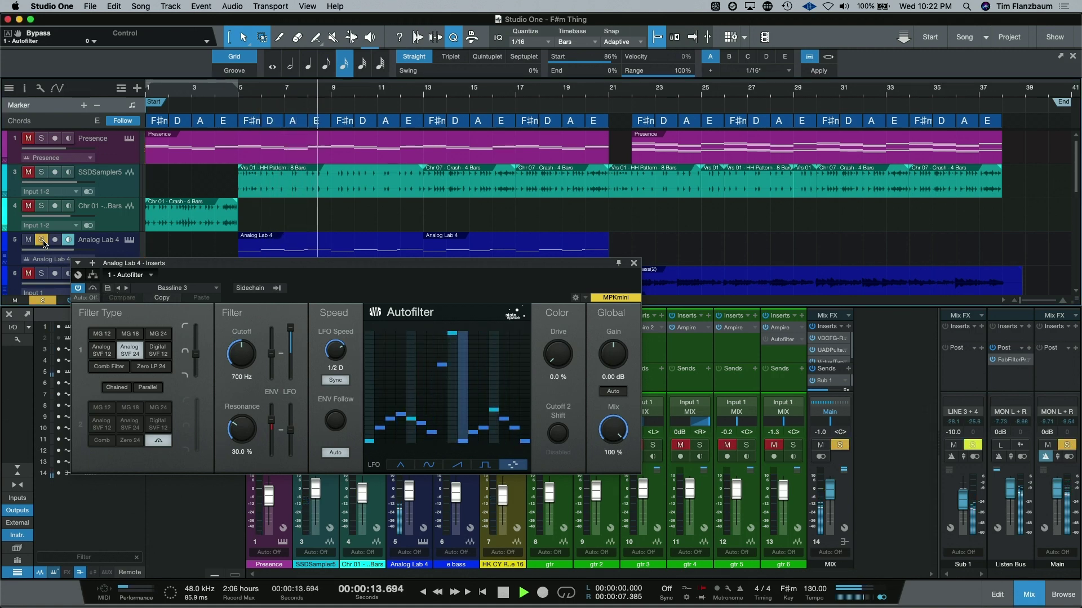
pyautogui.press('space')
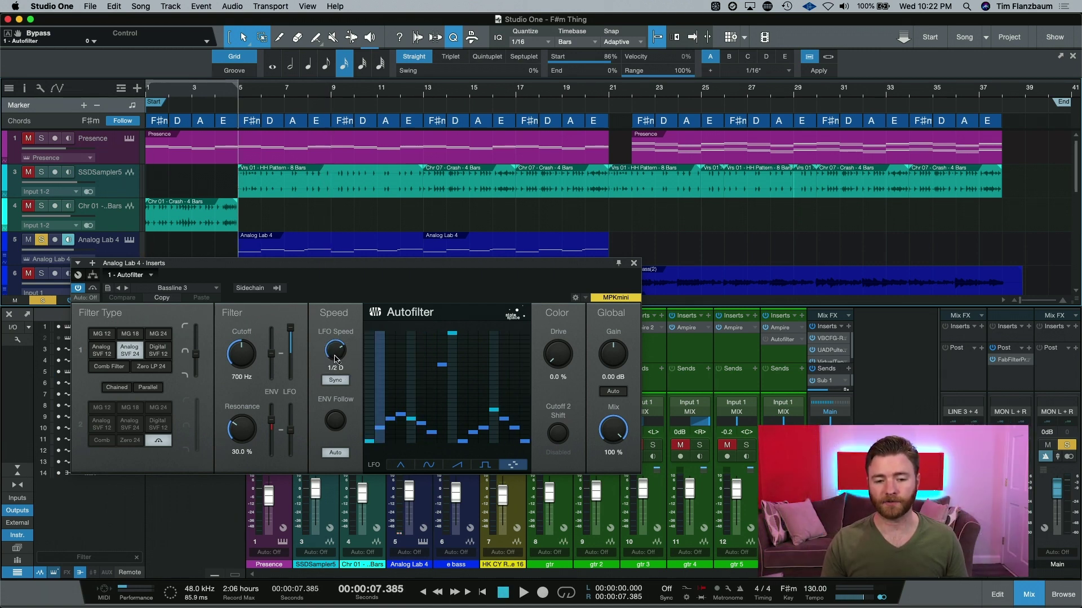
# Step: Set the LFO speed to 1/2 and play, then unsolo, bypass the Autofilter and close it
pyautogui.moveTo(336, 359); pyautogui.dragTo(334, 359)
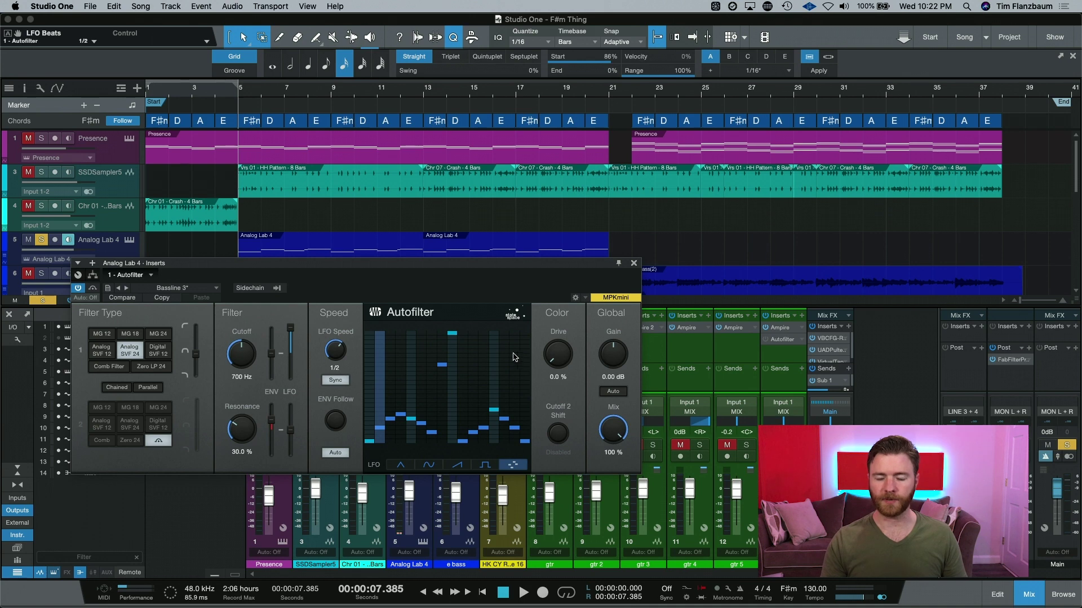
pyautogui.press('space')
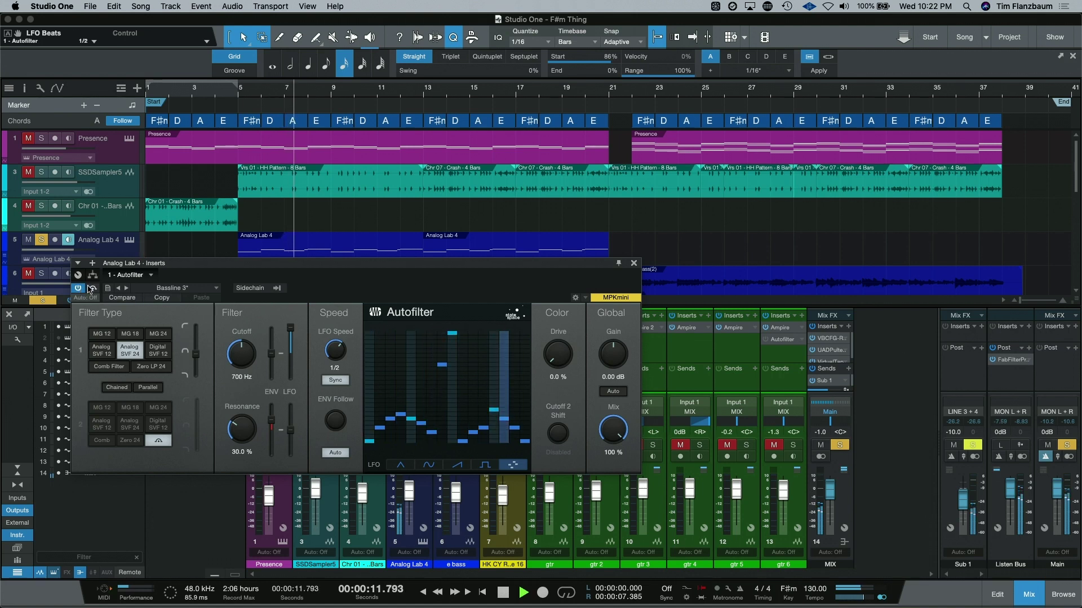
pyautogui.click(45, 242)
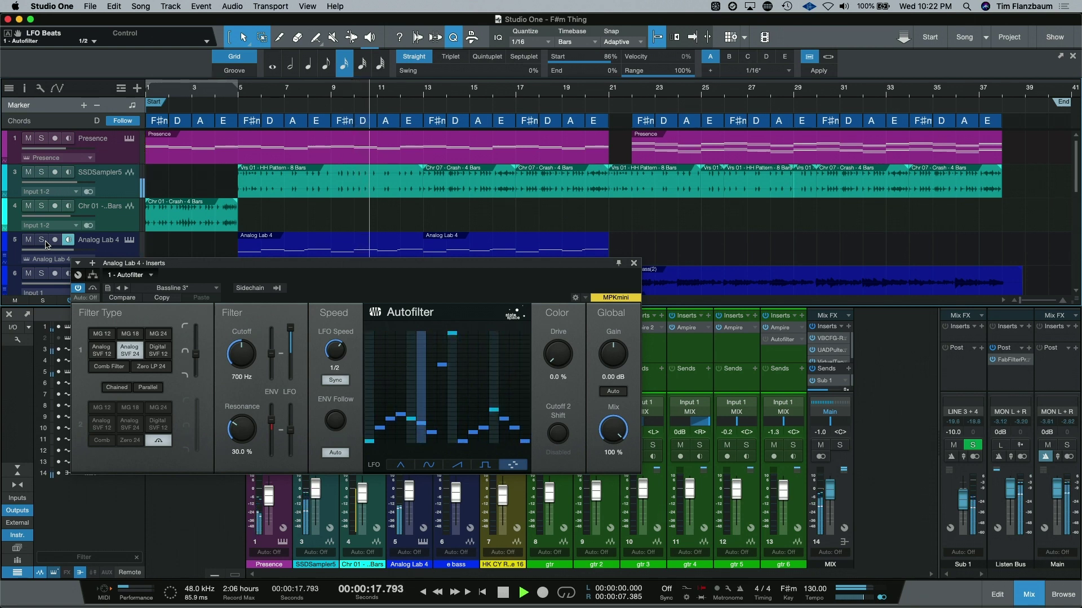
pyautogui.press('space')
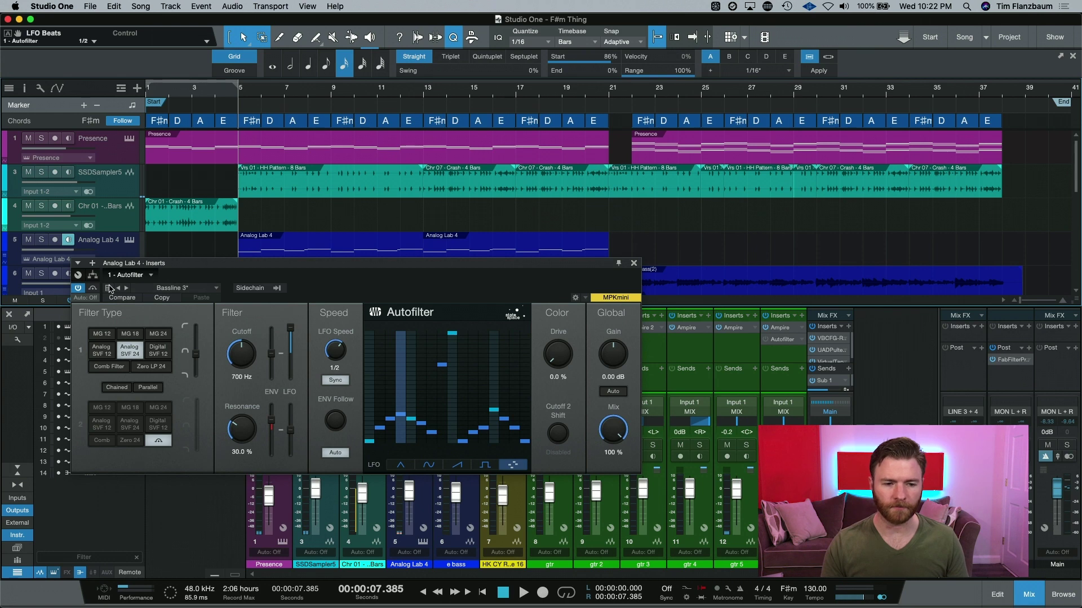
pyautogui.click(96, 287)
pyautogui.click(634, 263)
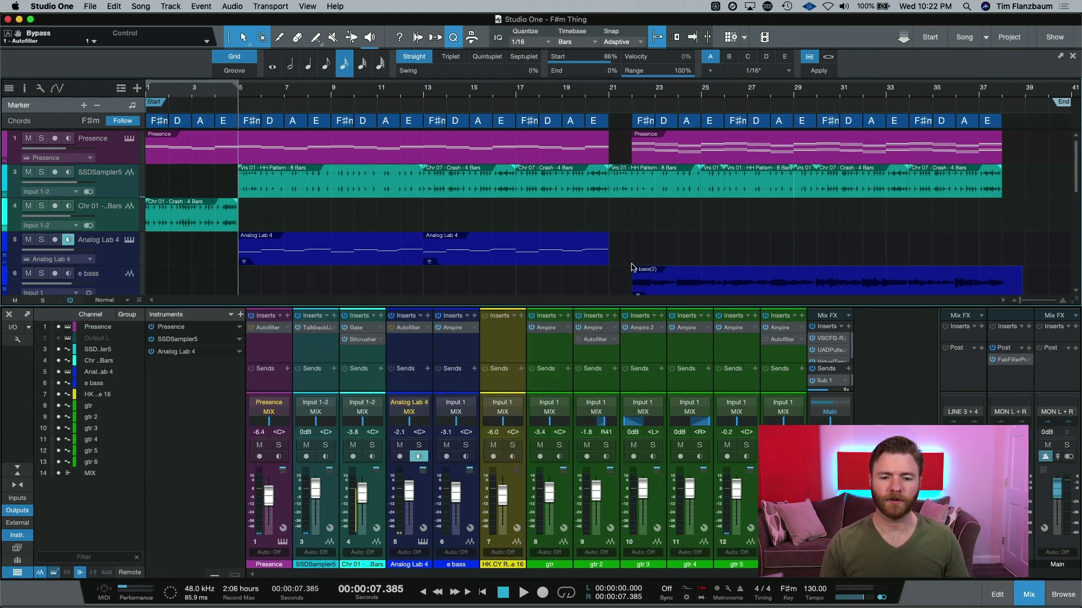
# Step: Select gtr 2 and start playback from around bar 22
pyautogui.click(589, 383)
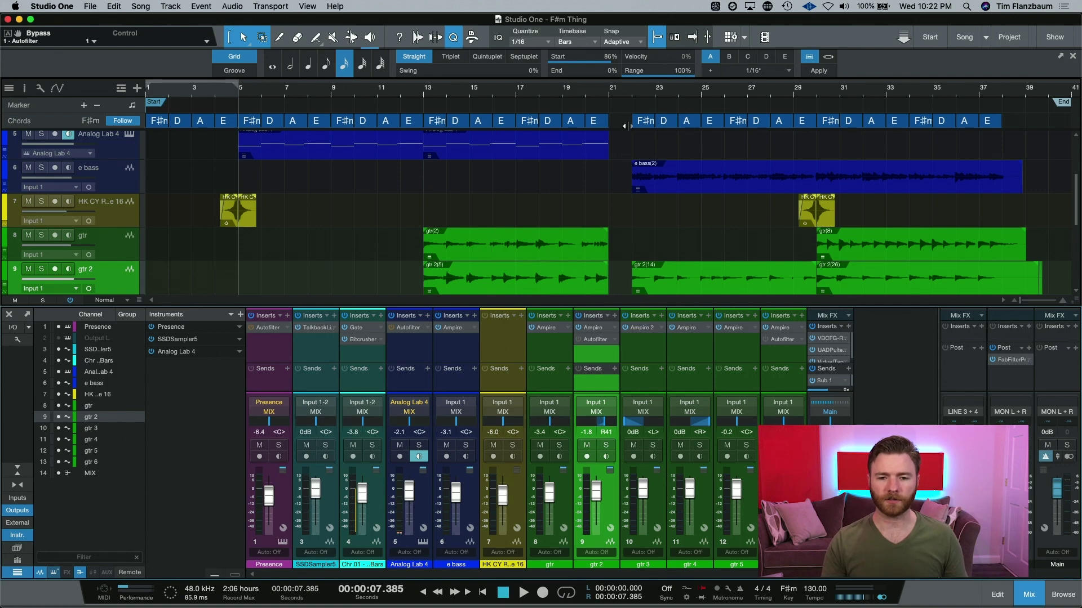
pyautogui.click(630, 99)
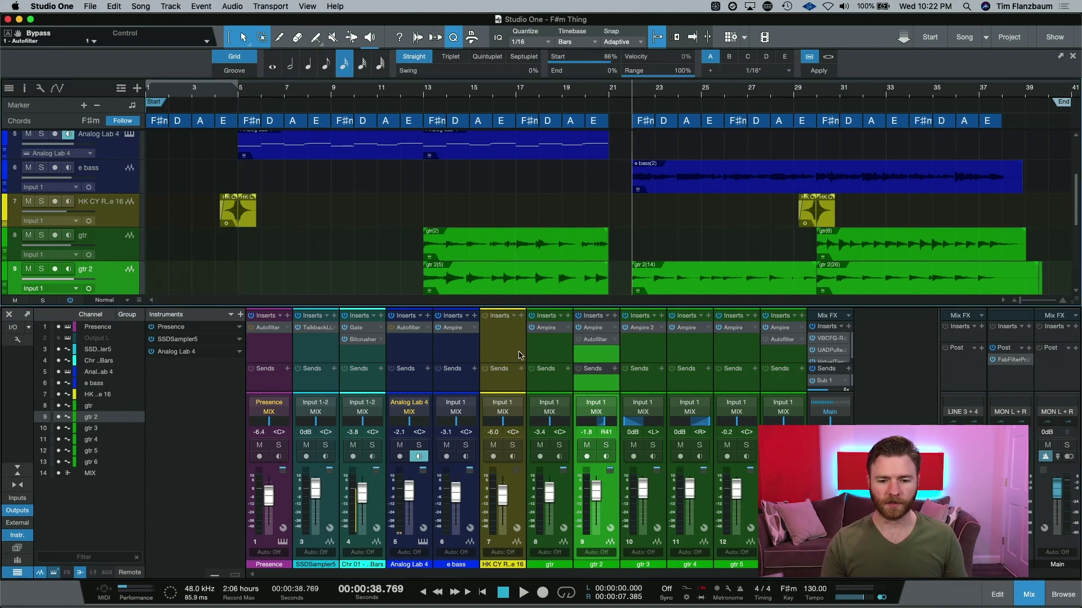
pyautogui.scroll(-3, 611, 229)
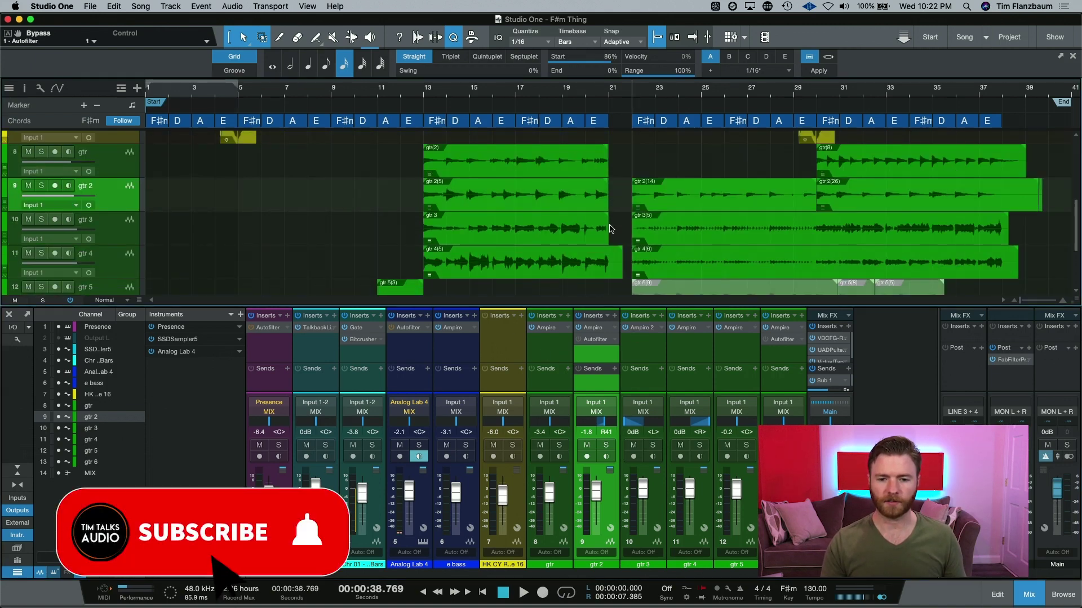
pyautogui.scroll(3, 611, 229)
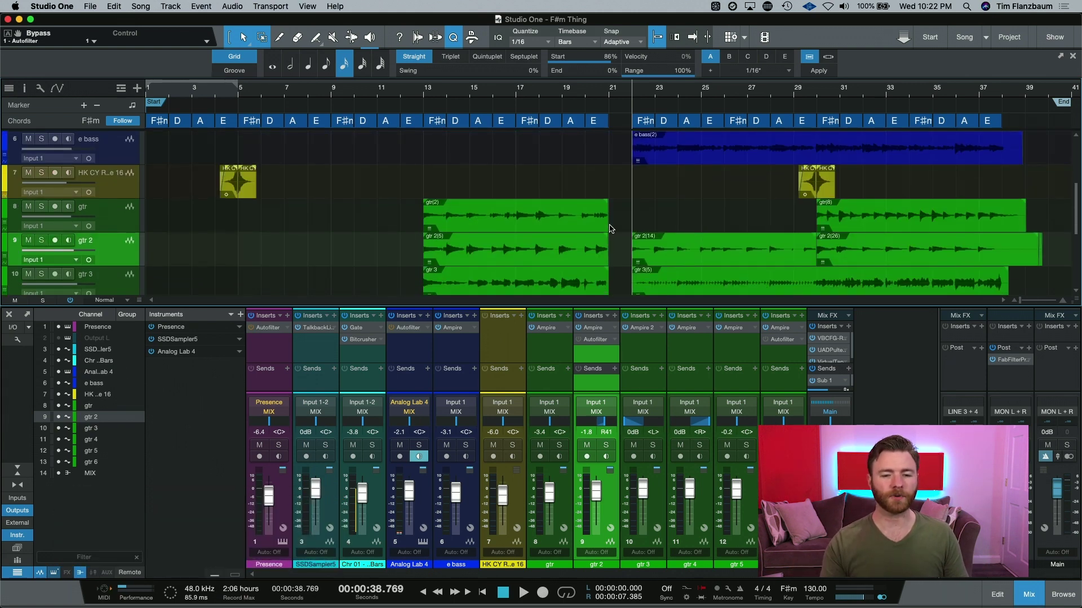
pyautogui.press('space')
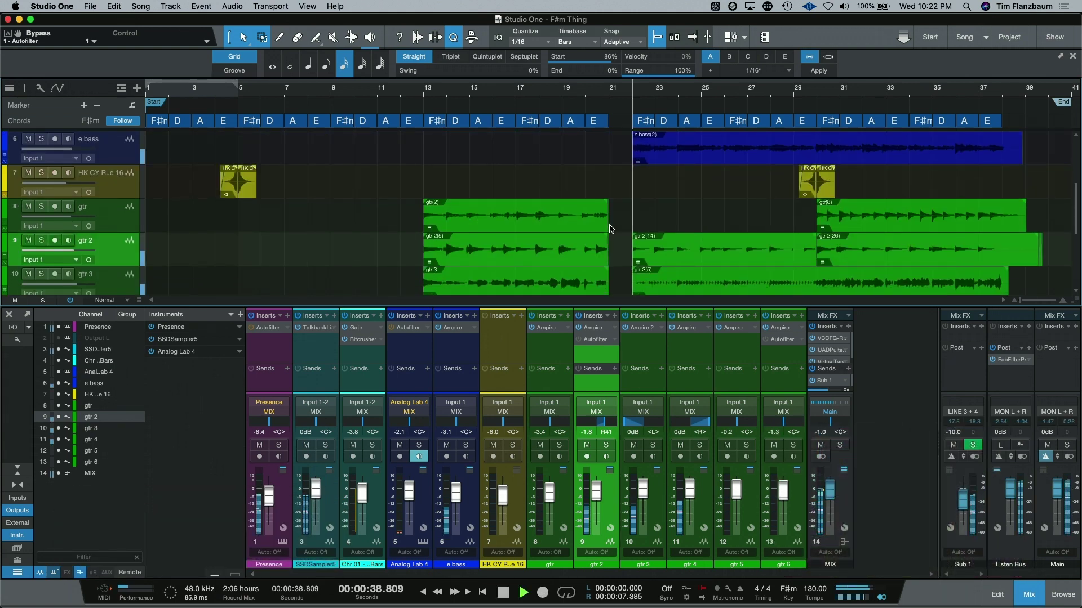
# Step: Solo then unsolo gtr 2 while playing, and open its Autofilter insert
pyautogui.click(606, 447)
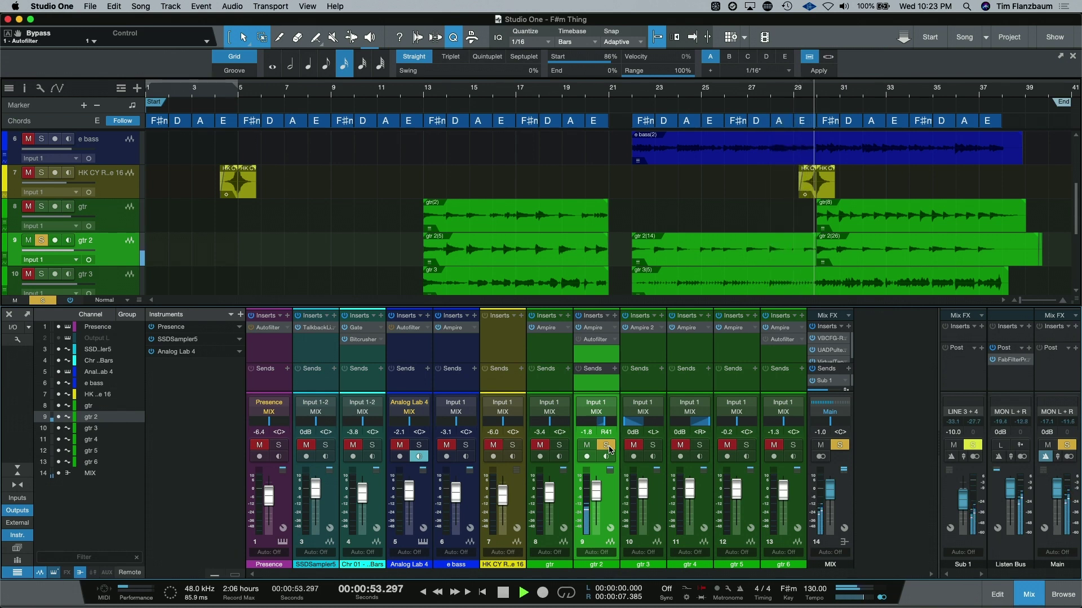
pyautogui.click(606, 446)
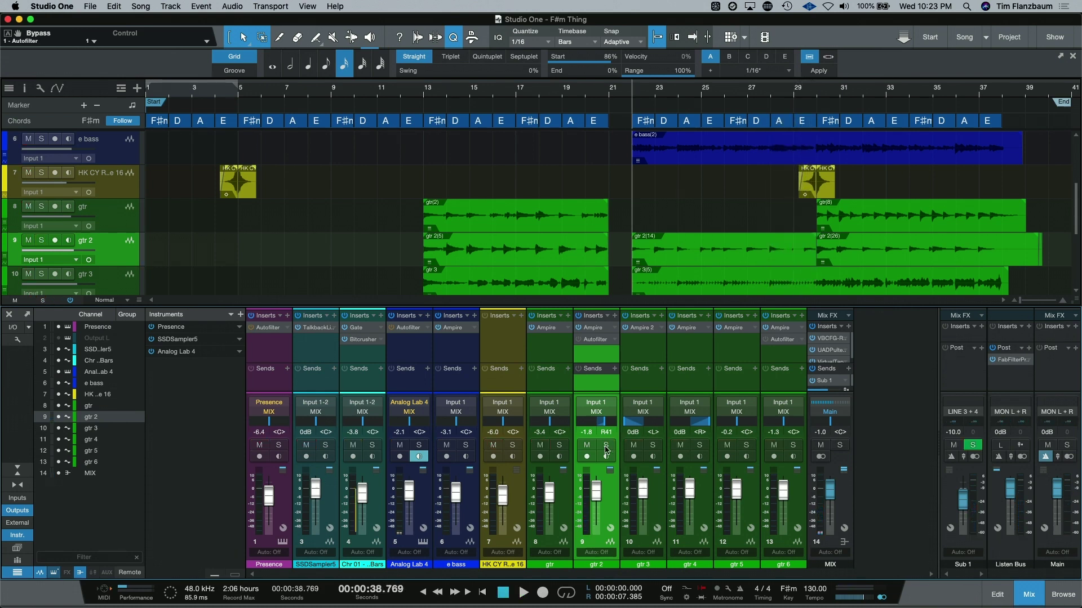
pyautogui.click(590, 339)
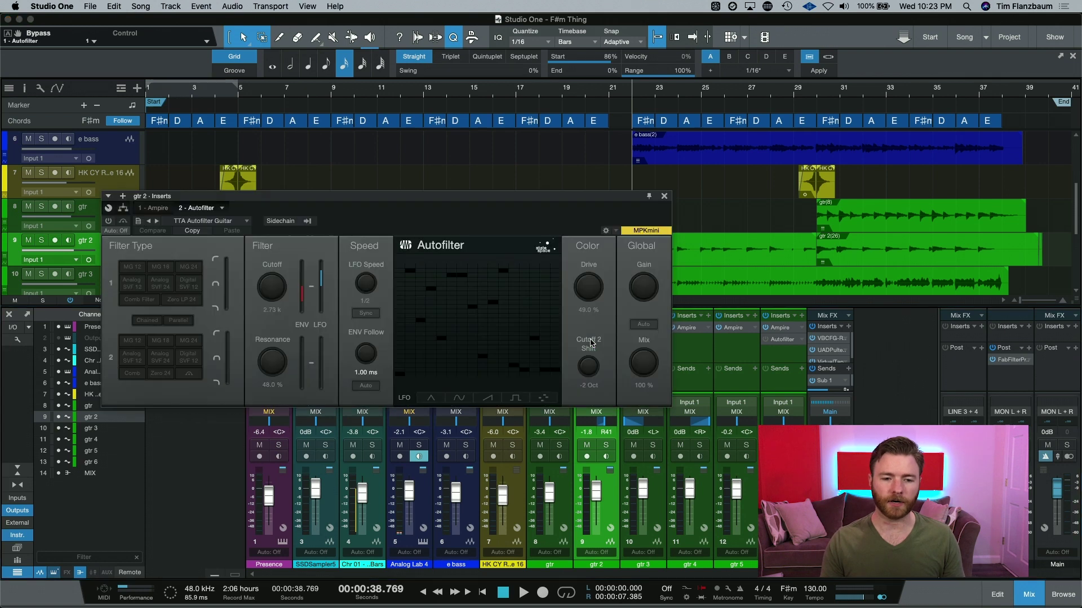
# Step: Enable the TTA Autofilter Guitar filter and audition gtr 2 soloed against bypass, then unsoloed
pyautogui.click(108, 223)
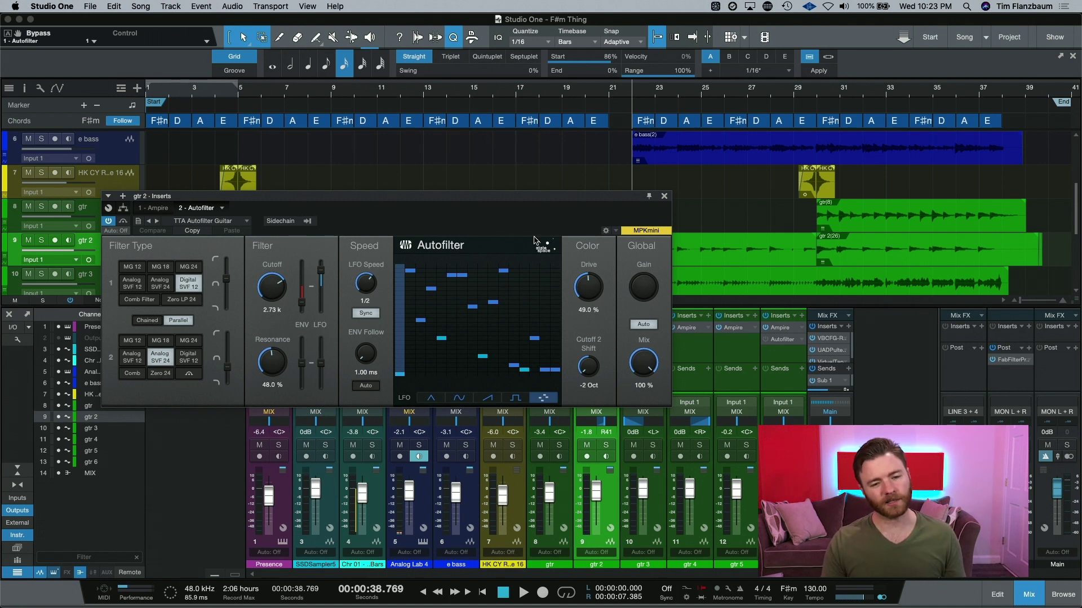
pyautogui.press('s')
pyautogui.click(124, 221)
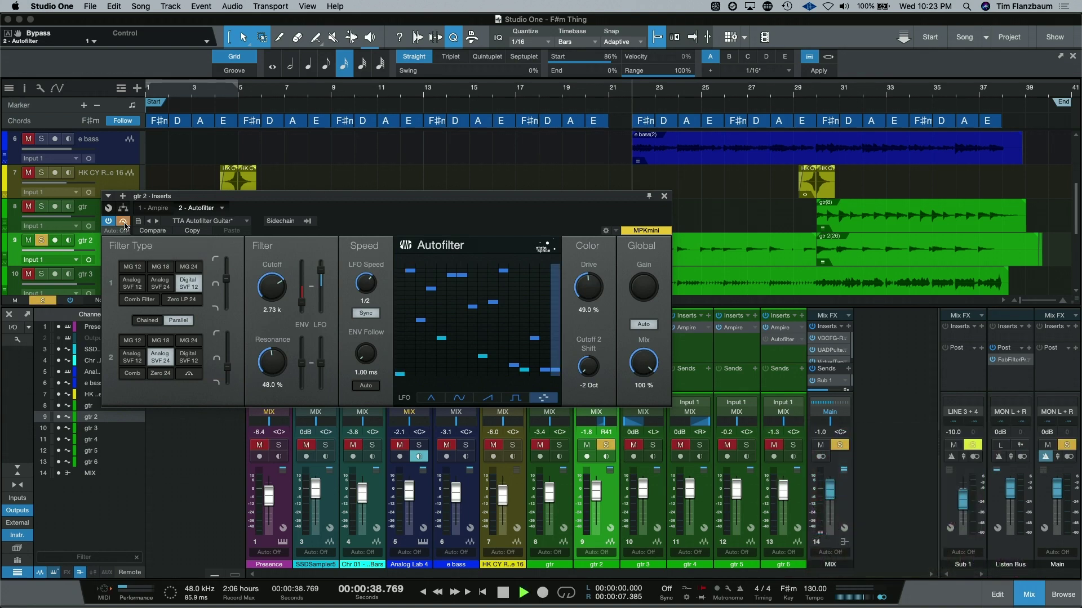
pyautogui.press('space')
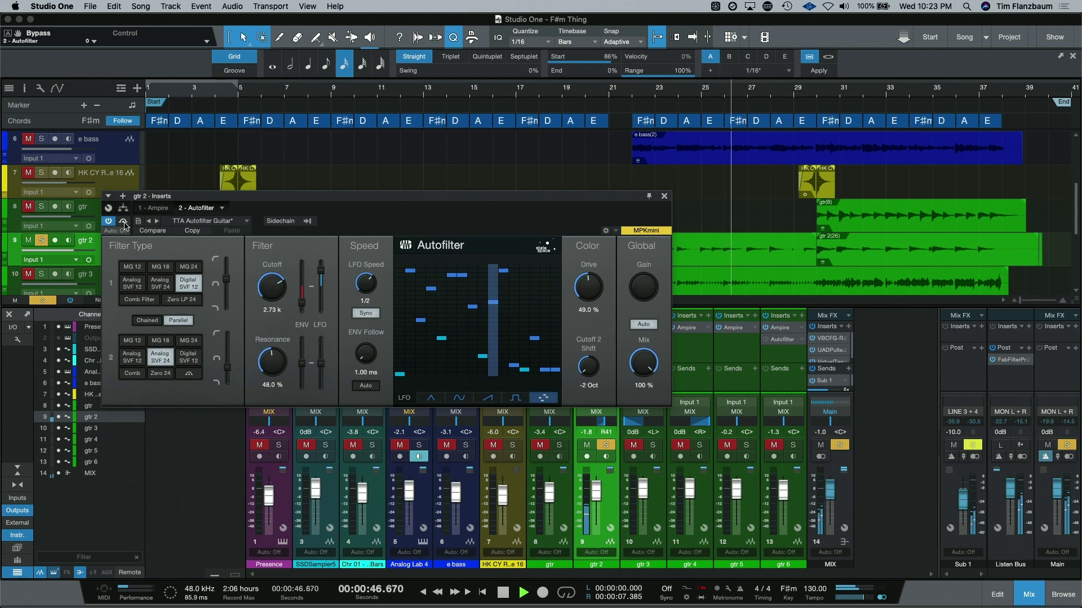
pyautogui.press('space')
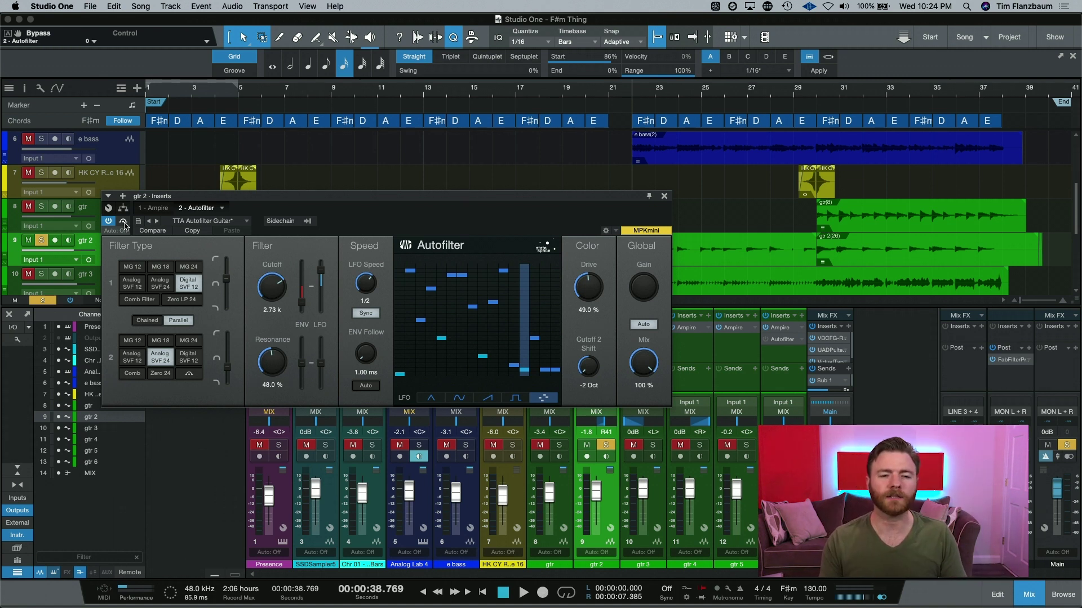
pyautogui.press('s')
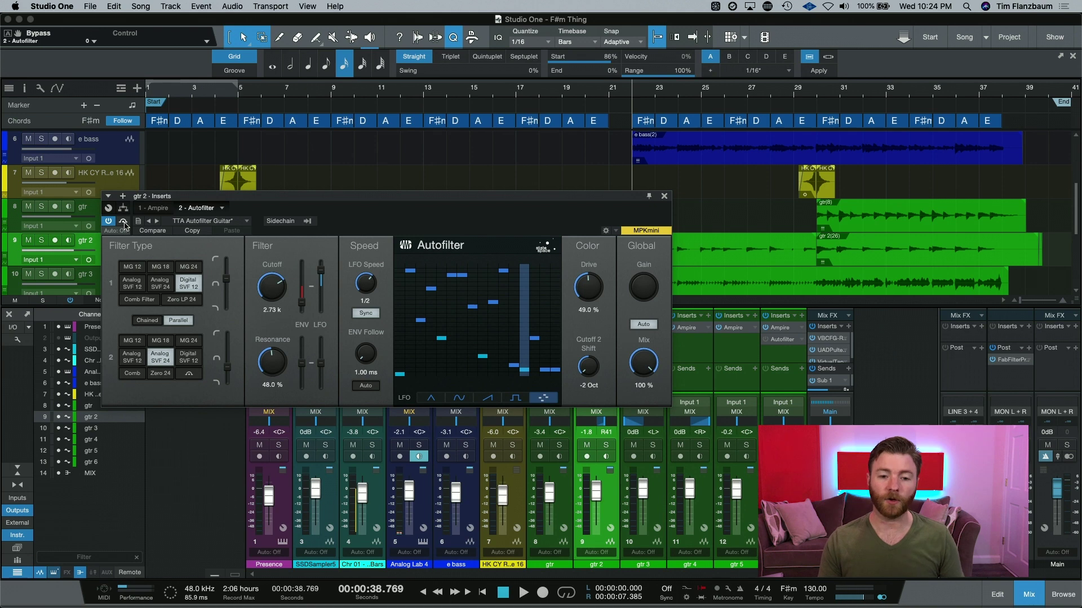
pyautogui.press('space')
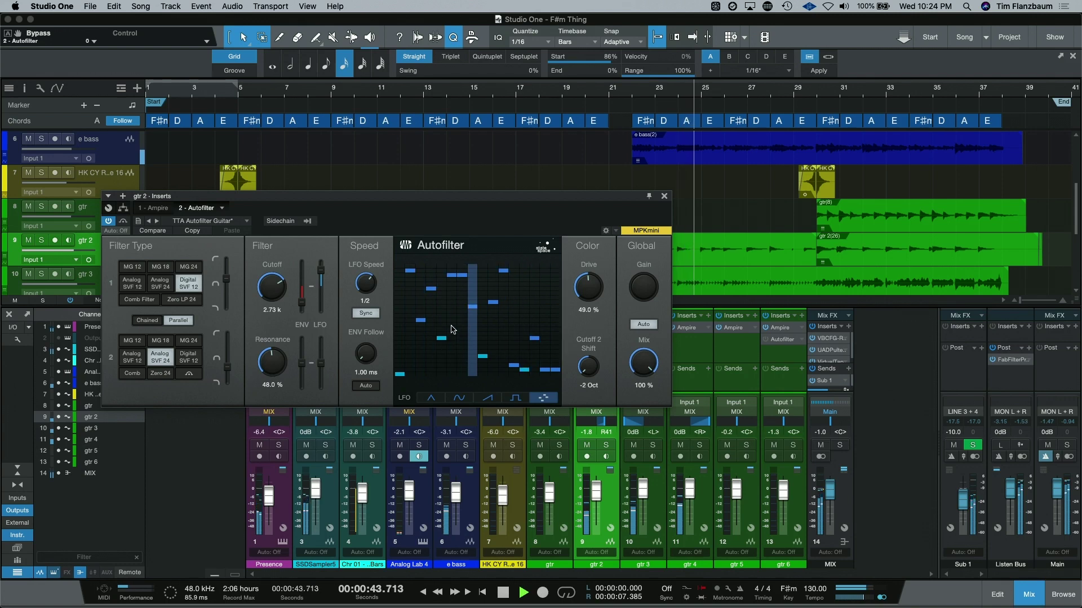
pyautogui.press('space')
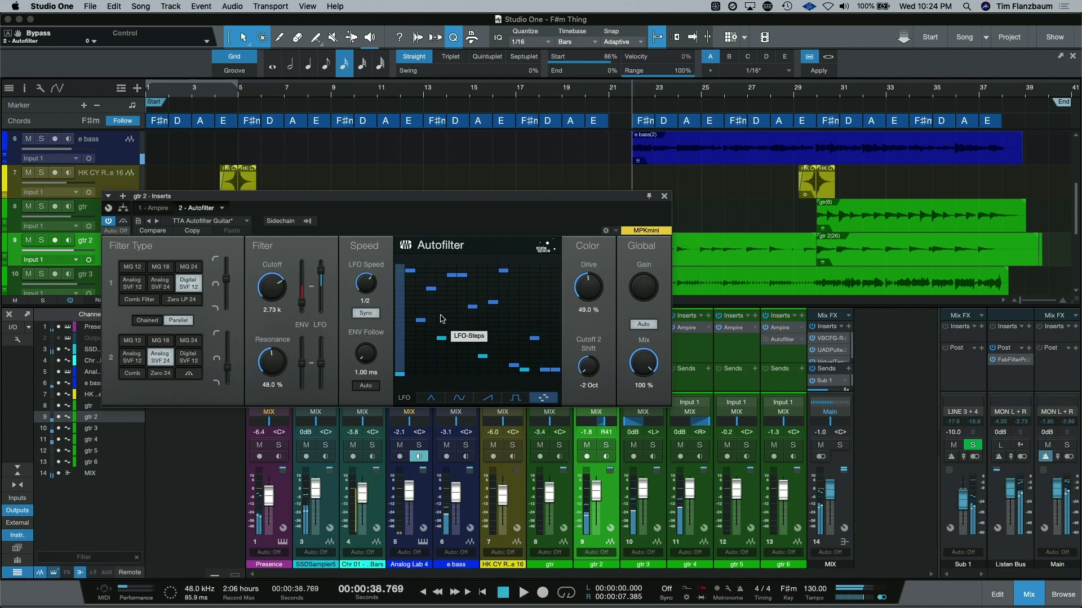
# Step: Move the gtr 2 LFO speed through 1/2 T and 1/4 T to 2 Bars, auditioning soloed and unsoloed
pyautogui.moveTo(367, 297); pyautogui.dragTo(369, 289)
pyautogui.press('space')
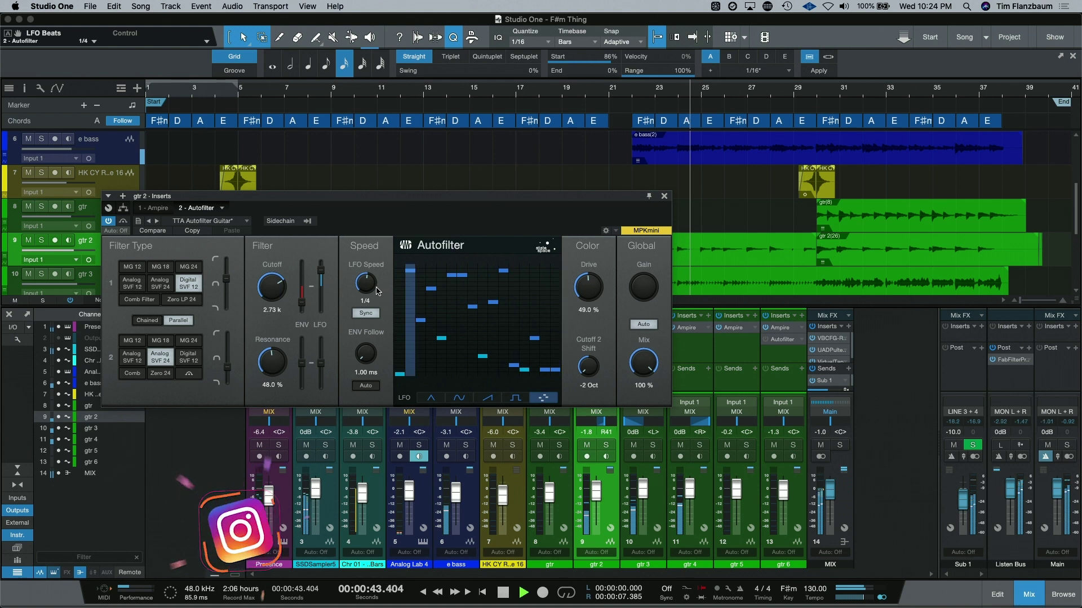
pyautogui.moveTo(376, 291); pyautogui.dragTo(366, 290)
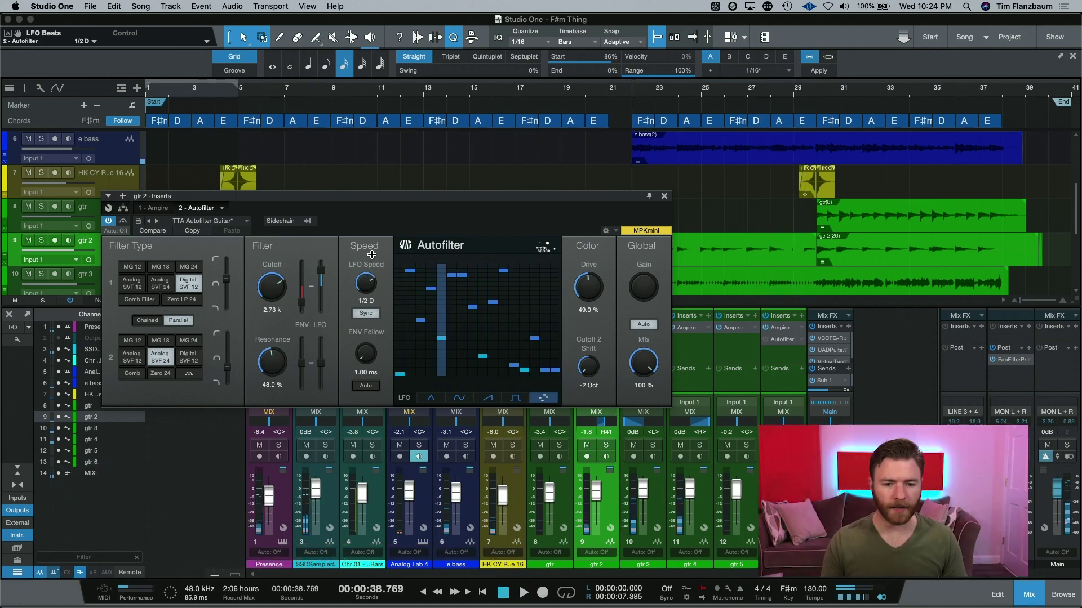
pyautogui.scroll(-3, 369, 269)
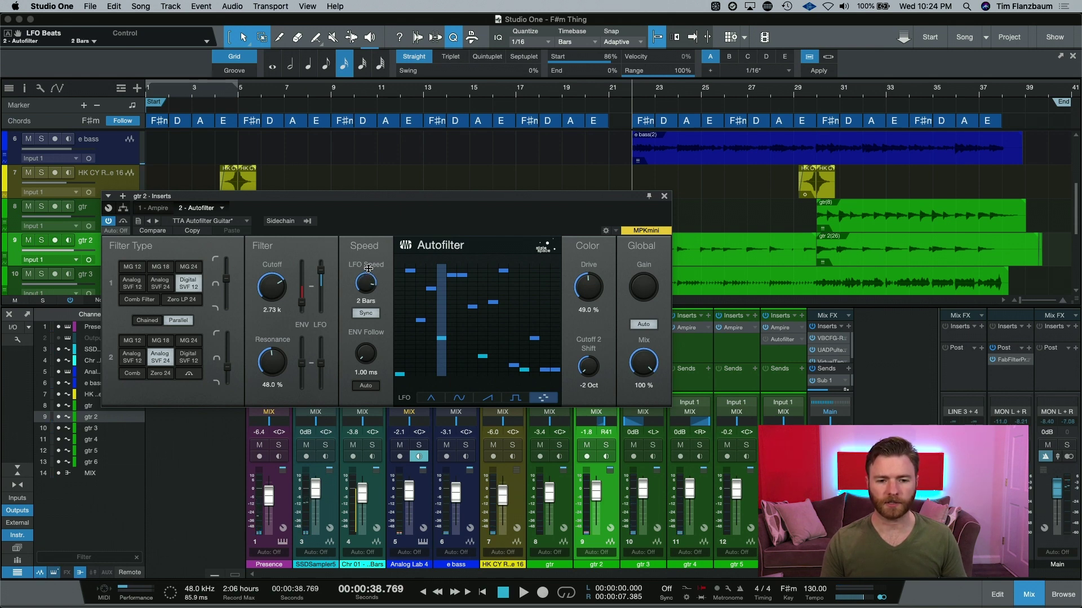
pyautogui.press('space')
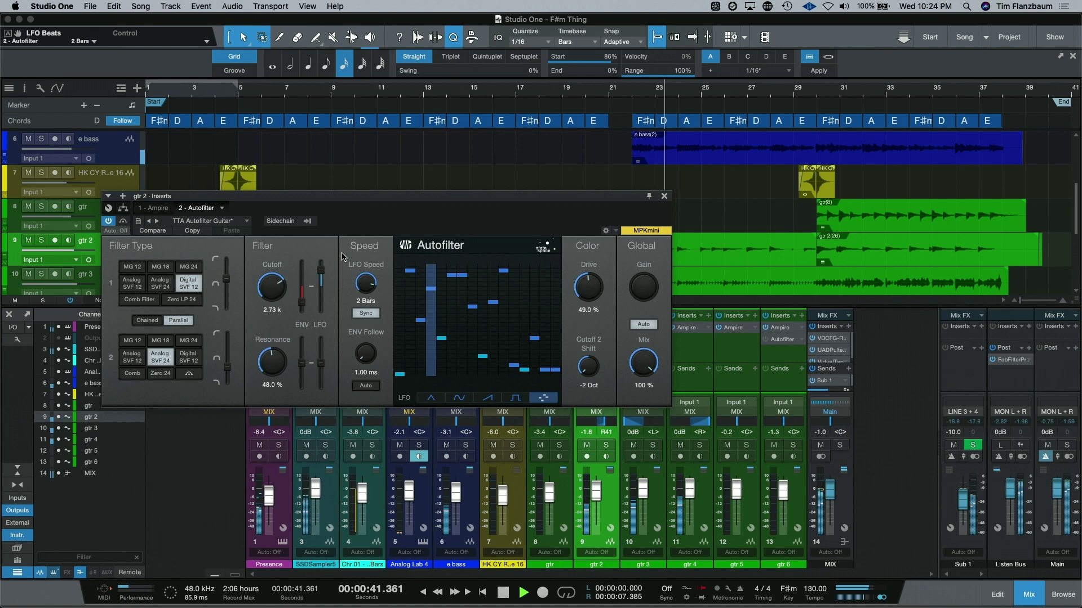
pyautogui.press('s')
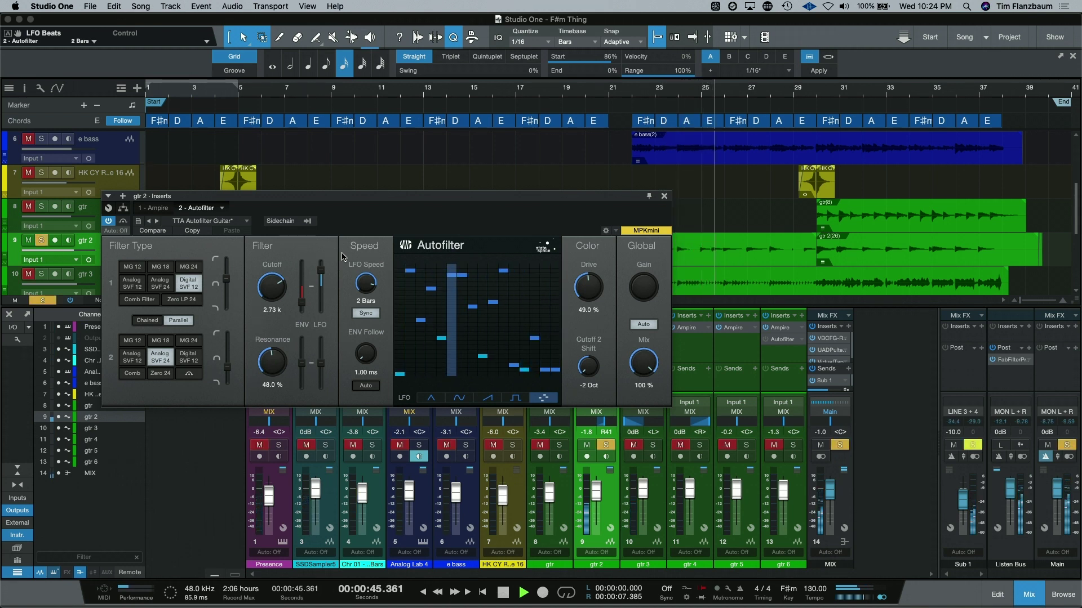
pyautogui.press('s')
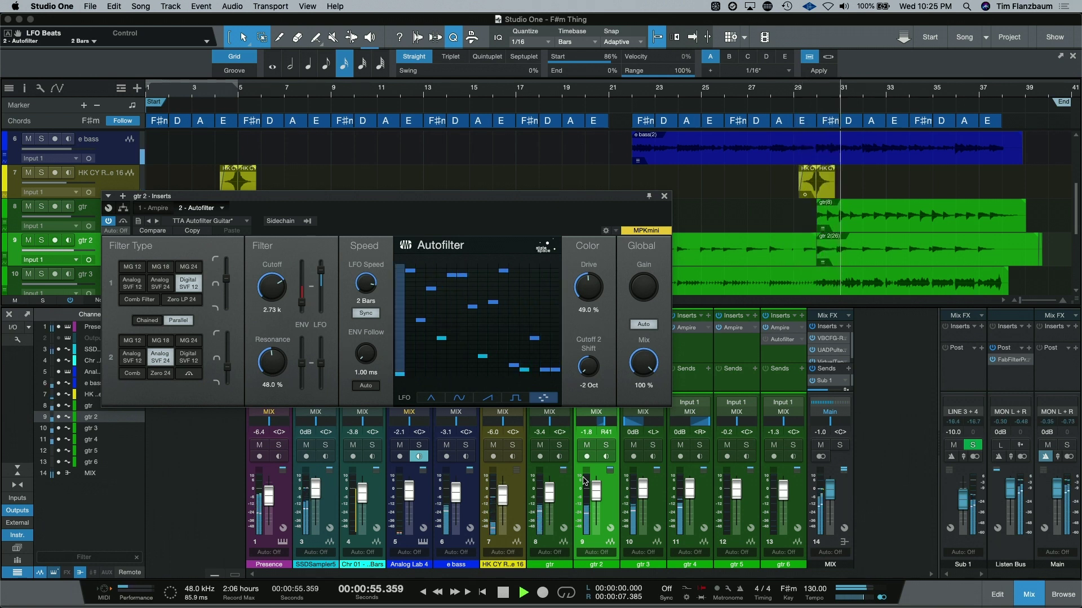
pyautogui.press('space')
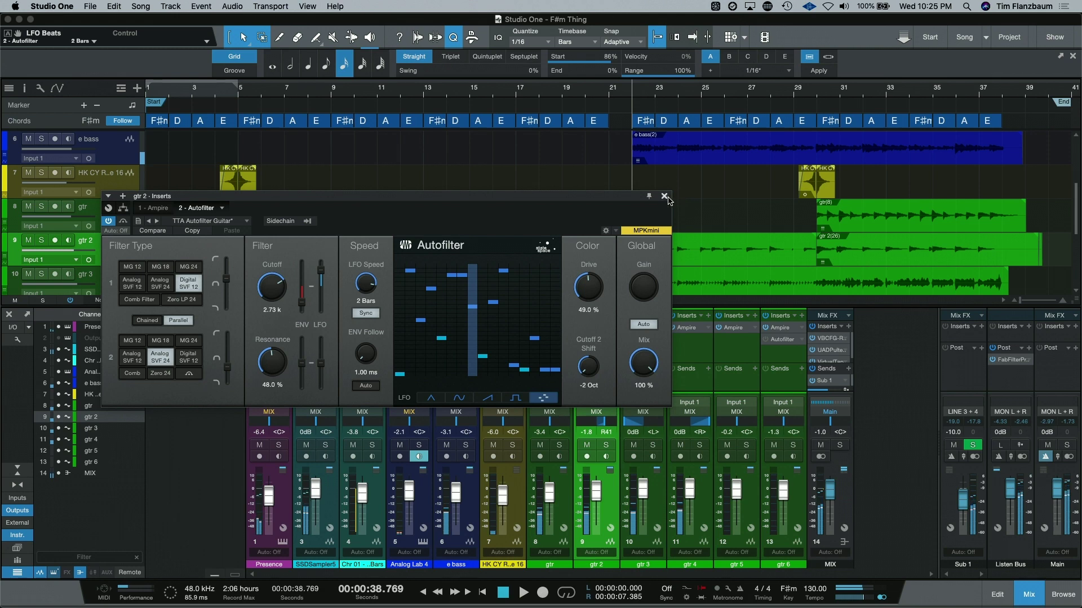